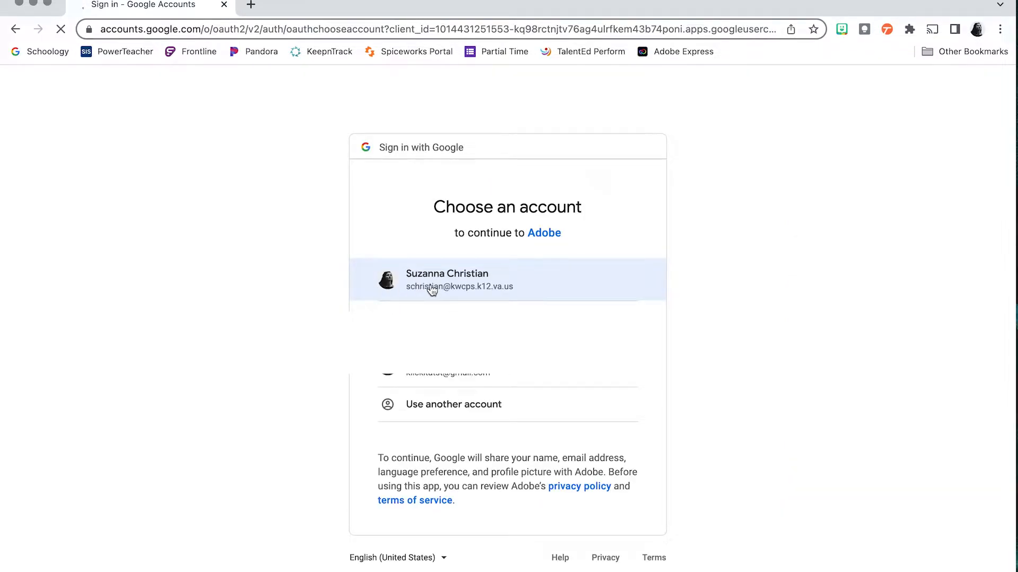
Step: Sign in to Adobe through the school Google account, using the Enterprise ID
click(431, 290)
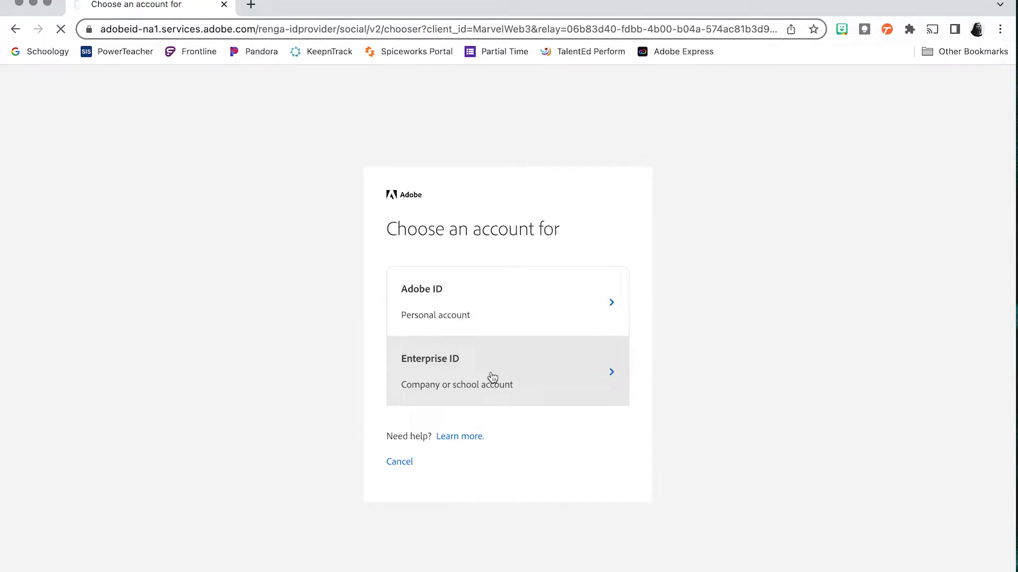
click(493, 377)
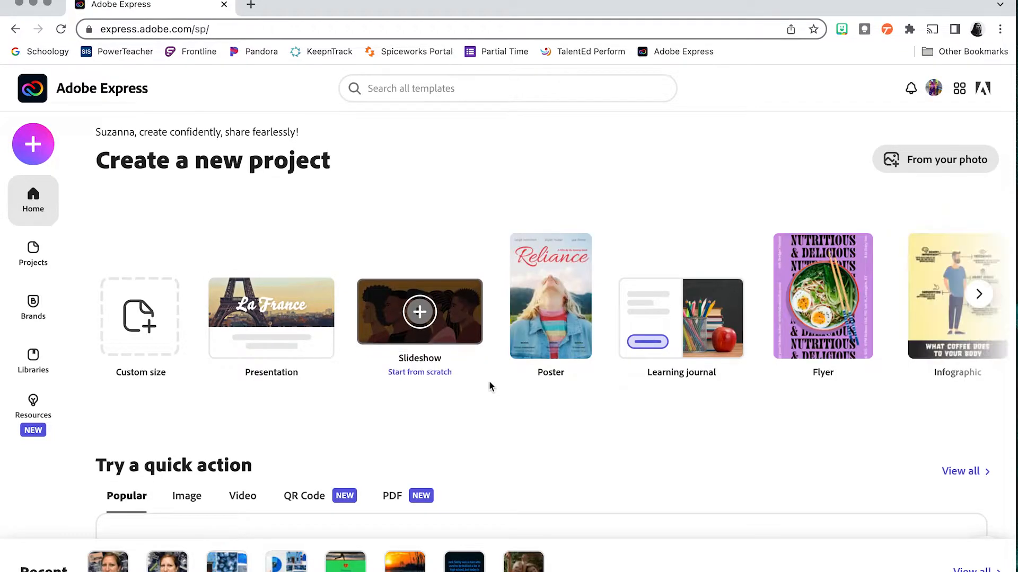
Step: Create a blank custom-size graphic 5 in wide by 7 in high and dismiss the template suggestions
click(34, 146)
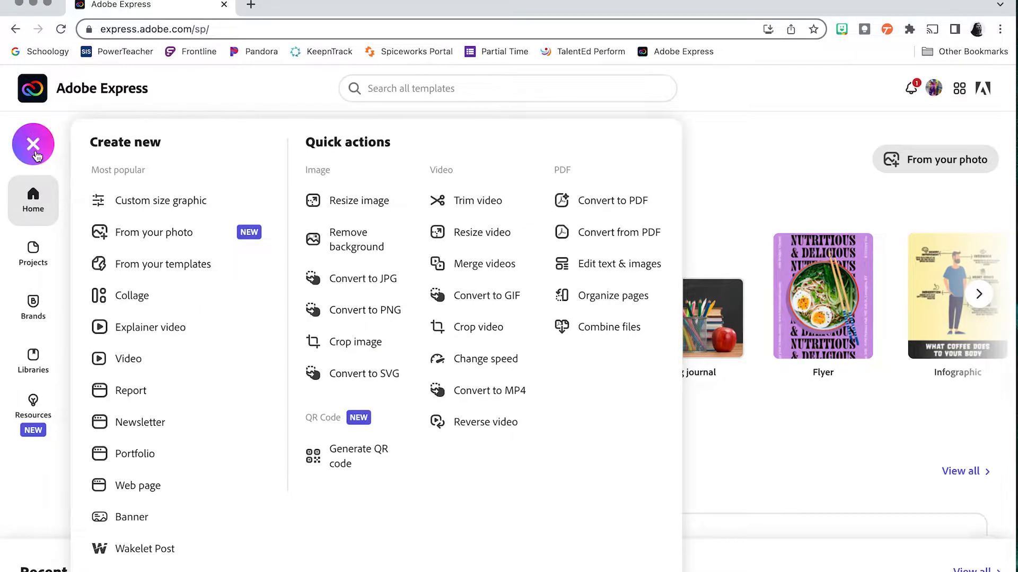
click(181, 208)
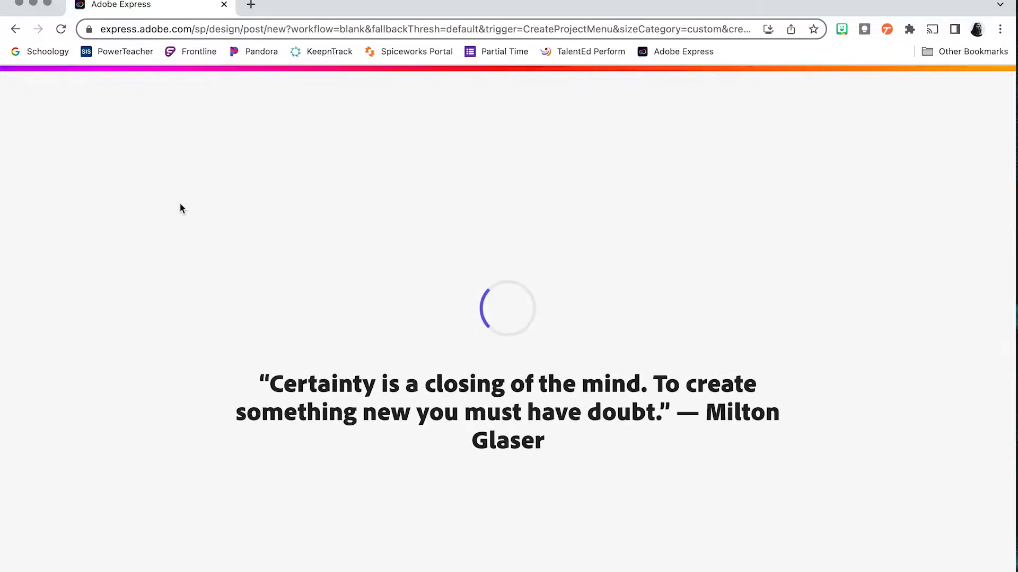
click(658, 372)
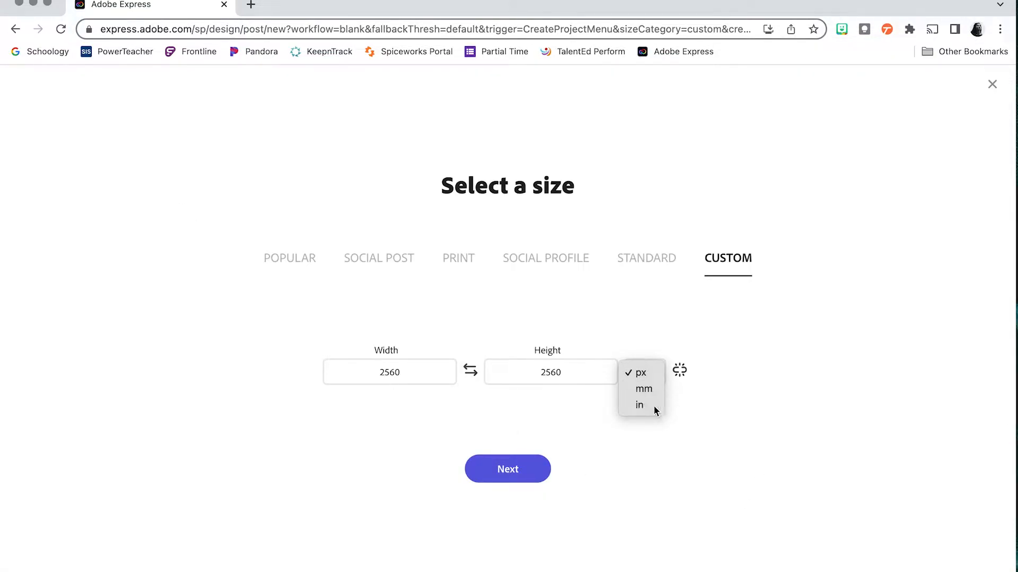
click(656, 411)
click(422, 372)
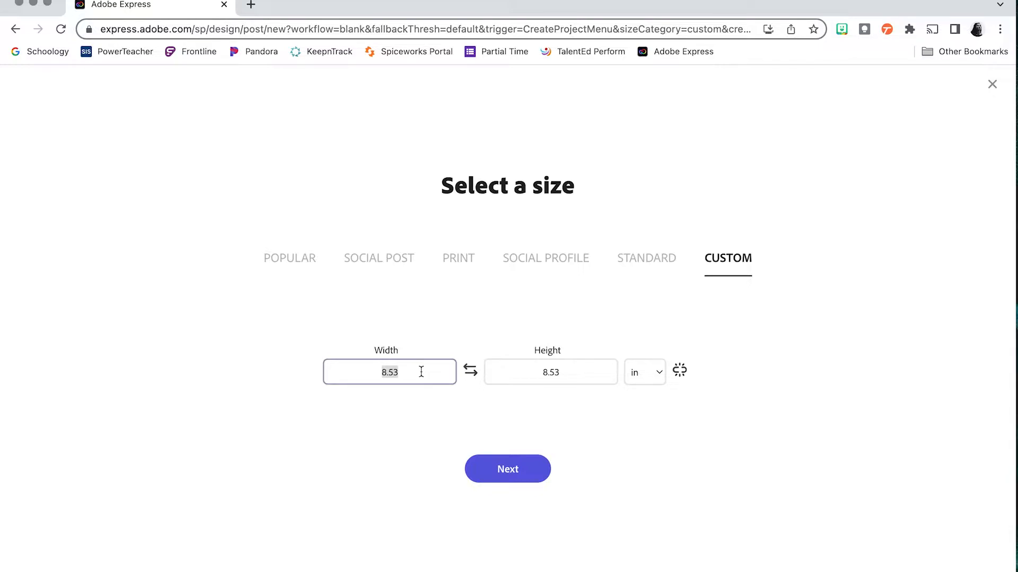
text(5)
click(548, 381)
text(7)
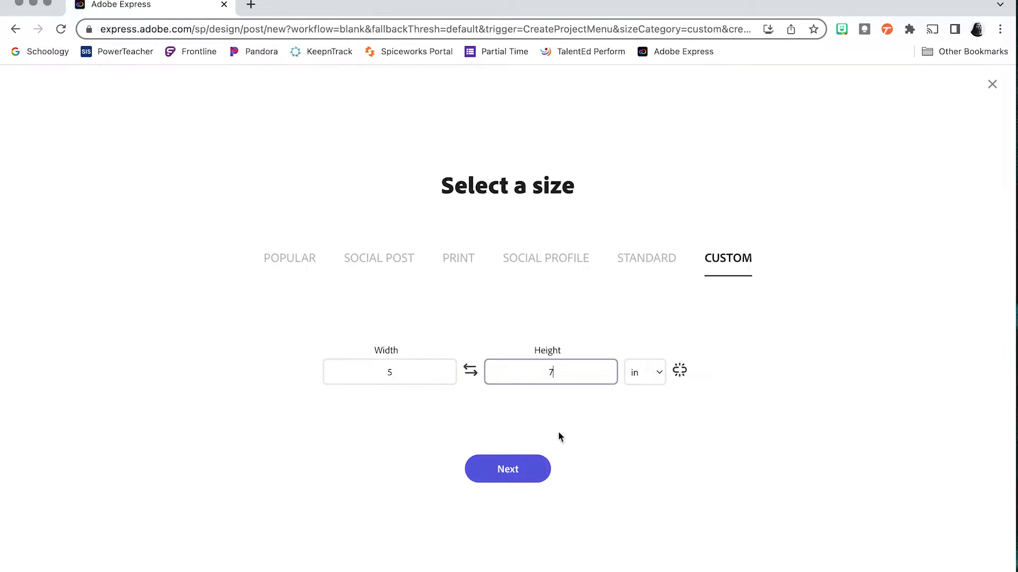
click(521, 474)
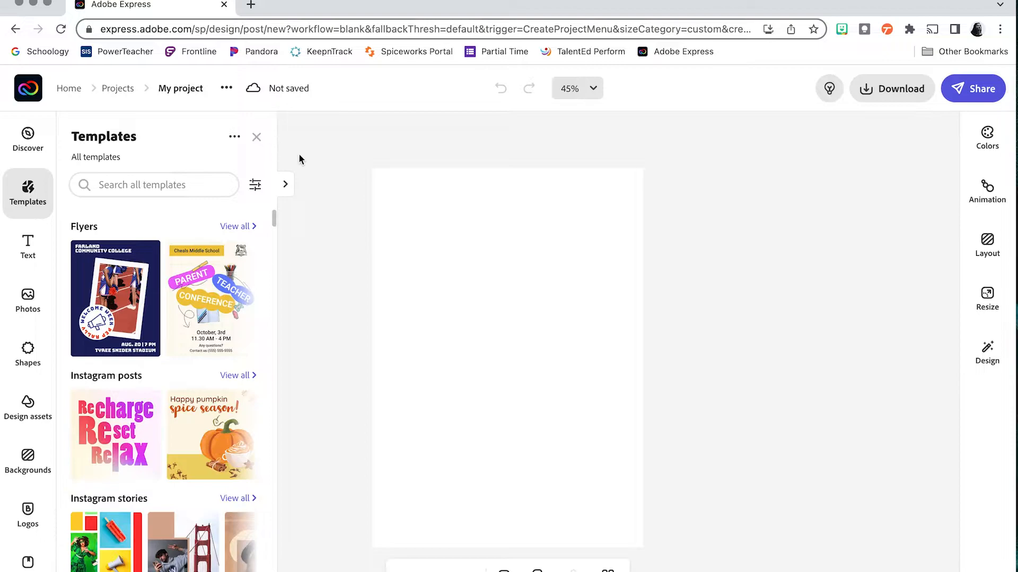
click(259, 144)
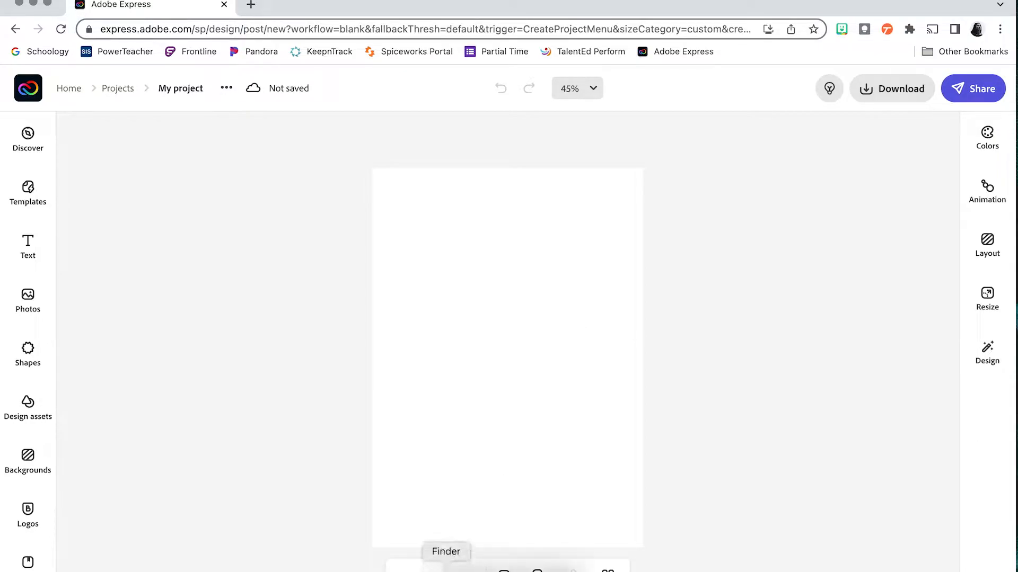
Step: Switch to Finder and place IMG_7408.jpeg from the Identity Portraits folder onto the blank page
click(446, 568)
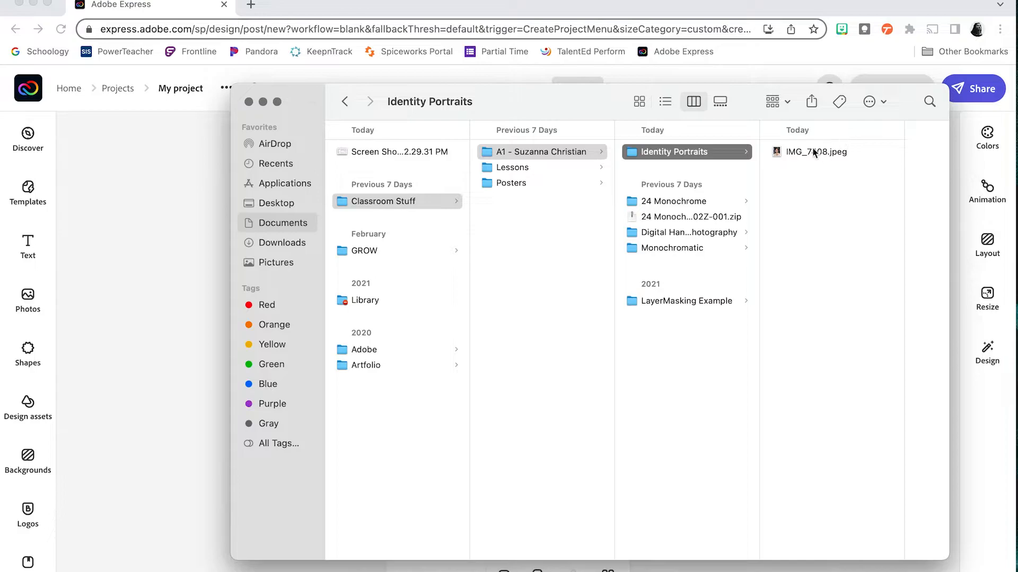
drag(743, 91, 778, 37)
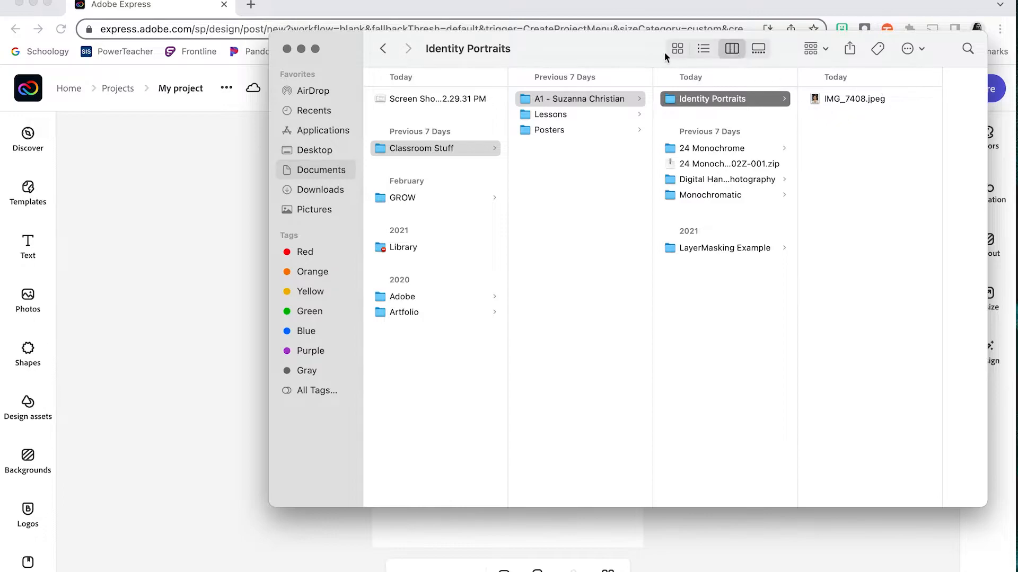
drag(610, 54, 637, 21)
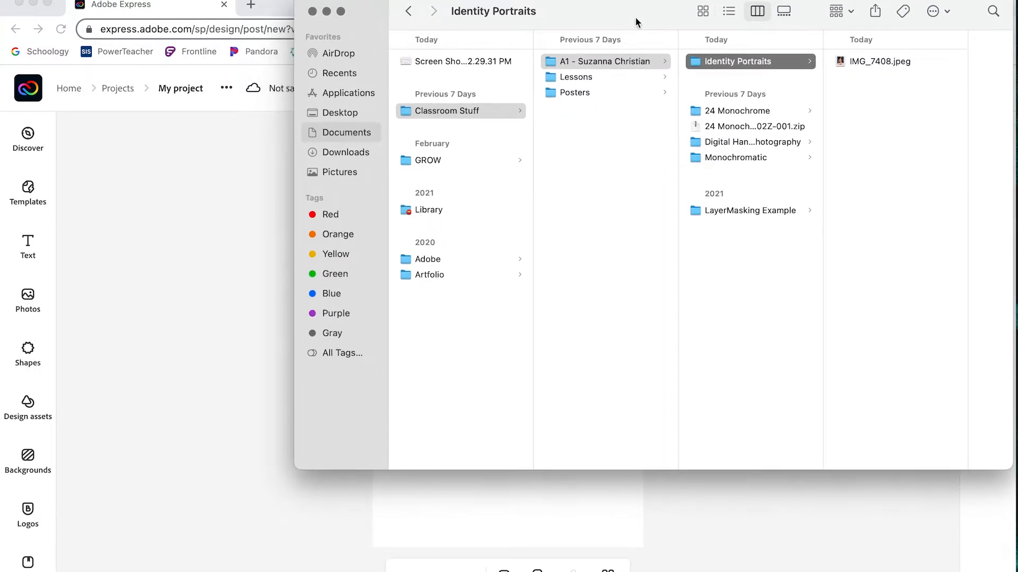
drag(881, 62, 514, 502)
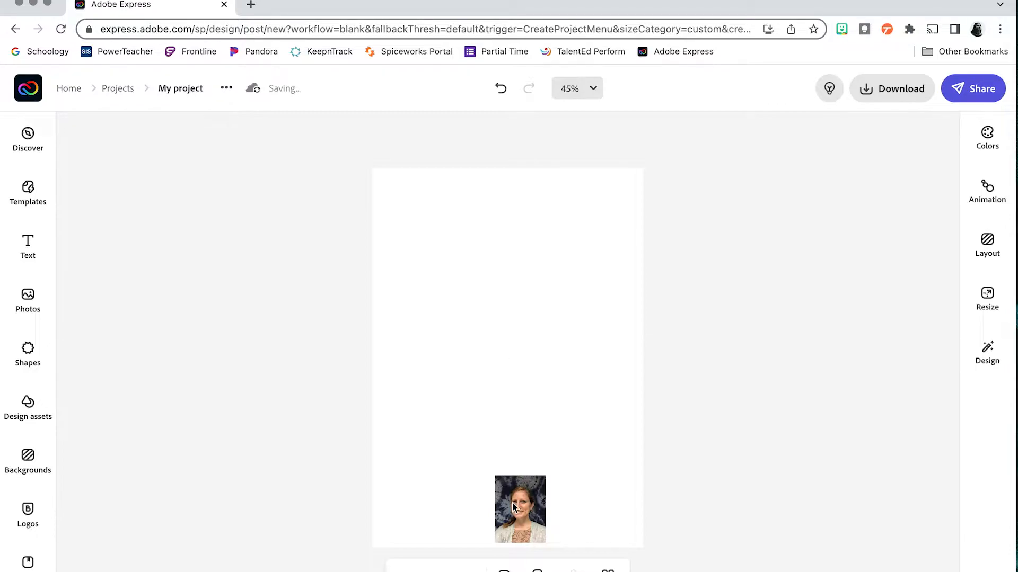
Step: Enlarge and reposition the portrait photo so that it fills the whole page with the face near the center
click(513, 508)
drag(495, 476, 194, 182)
drag(490, 463, 504, 422)
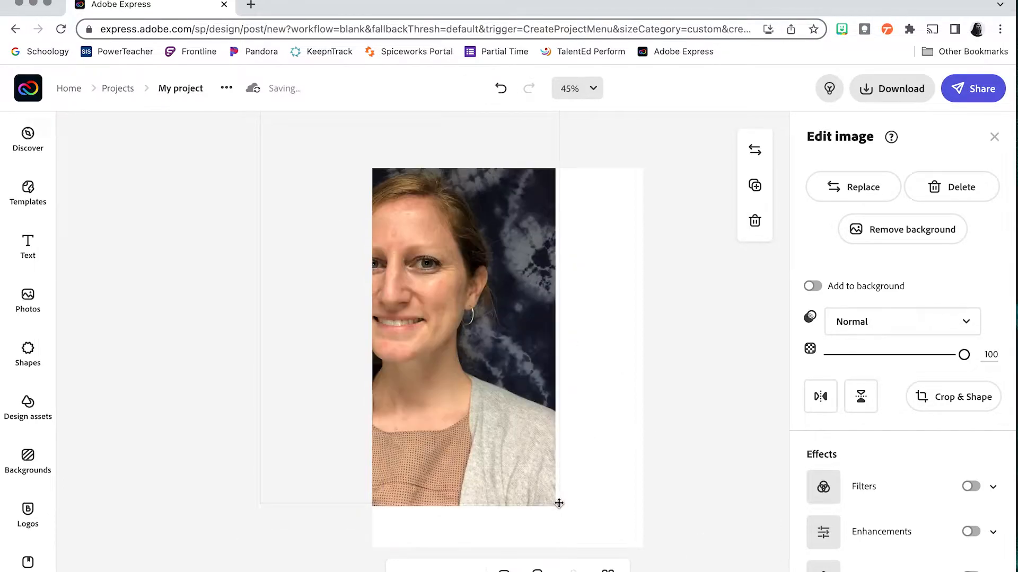
drag(559, 503, 606, 502)
drag(438, 341, 532, 374)
drag(676, 138, 666, 152)
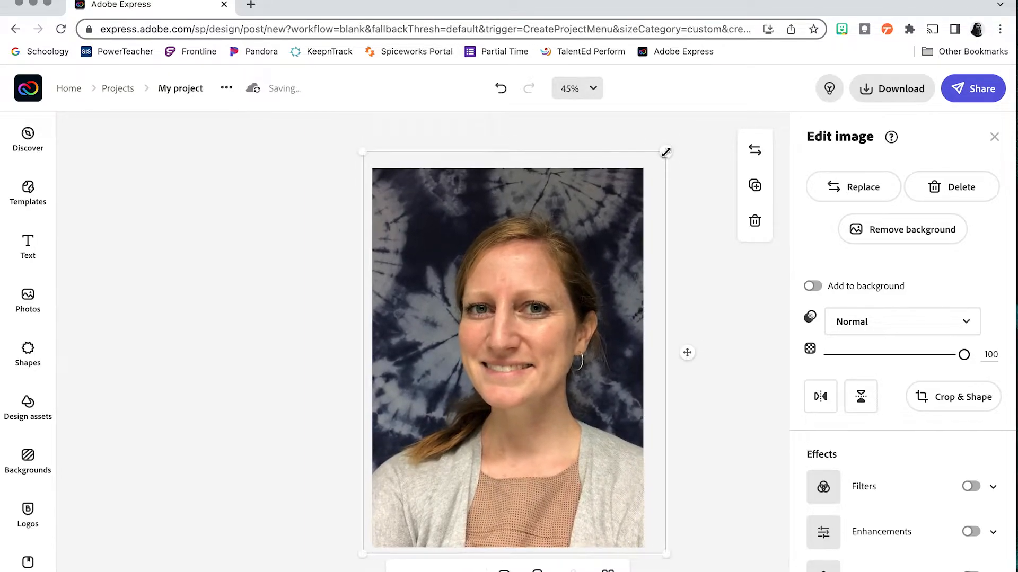
double_click(562, 260)
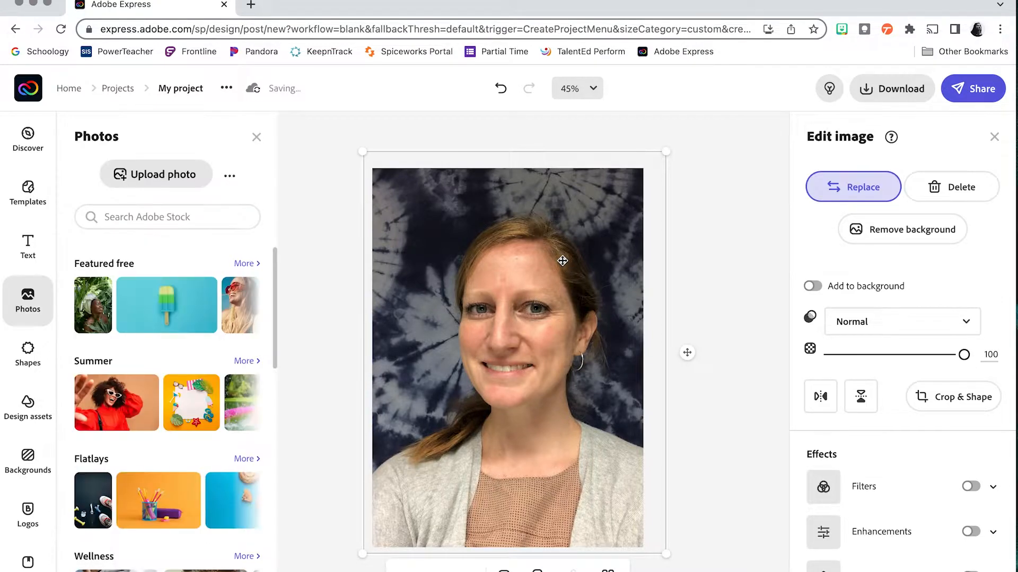
click(256, 137)
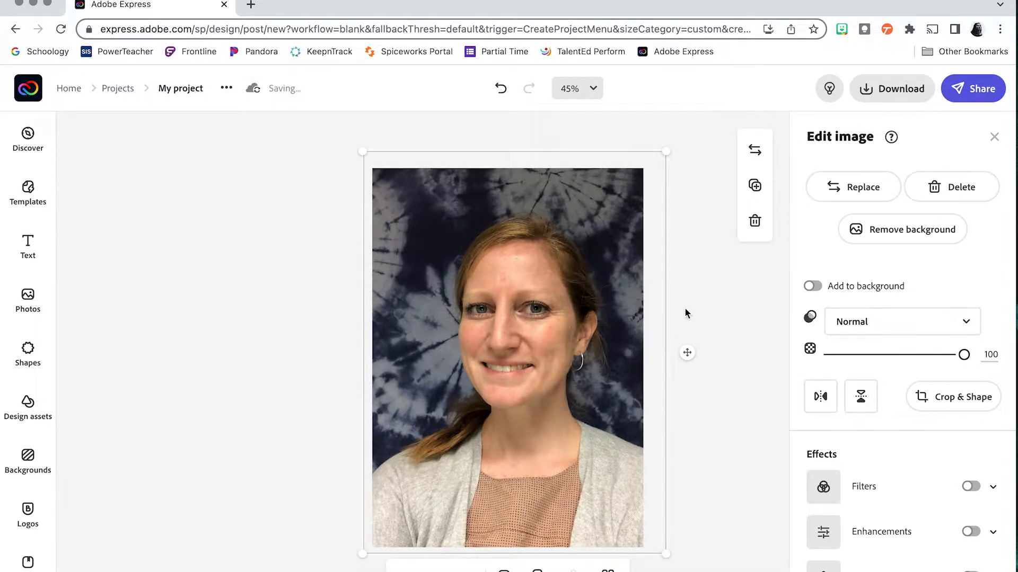
click(693, 241)
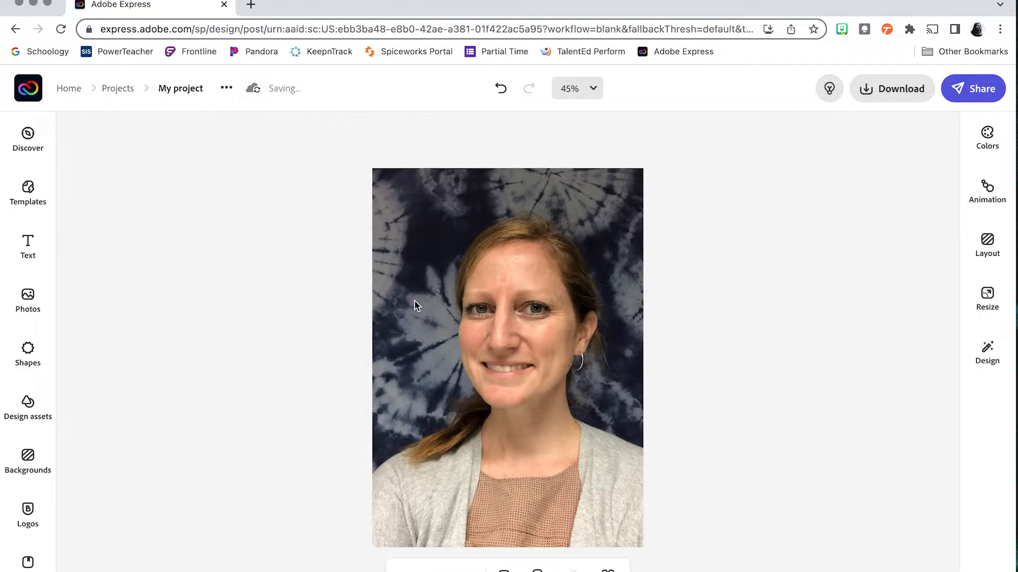
Step: Add a gold brushed overlay from the Textured group of the Overlays design assets and place it across the top of the head
click(525, 294)
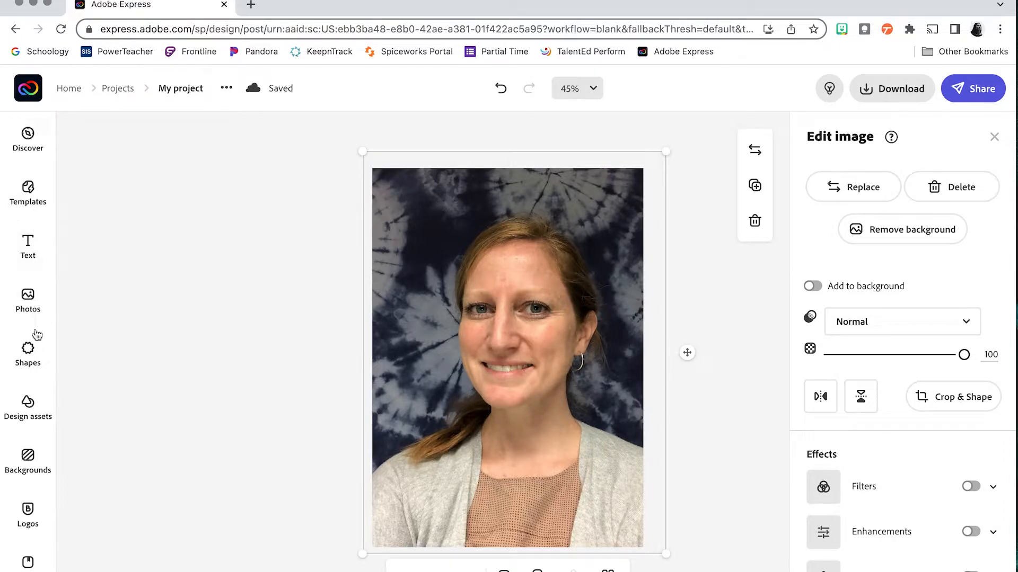
click(28, 409)
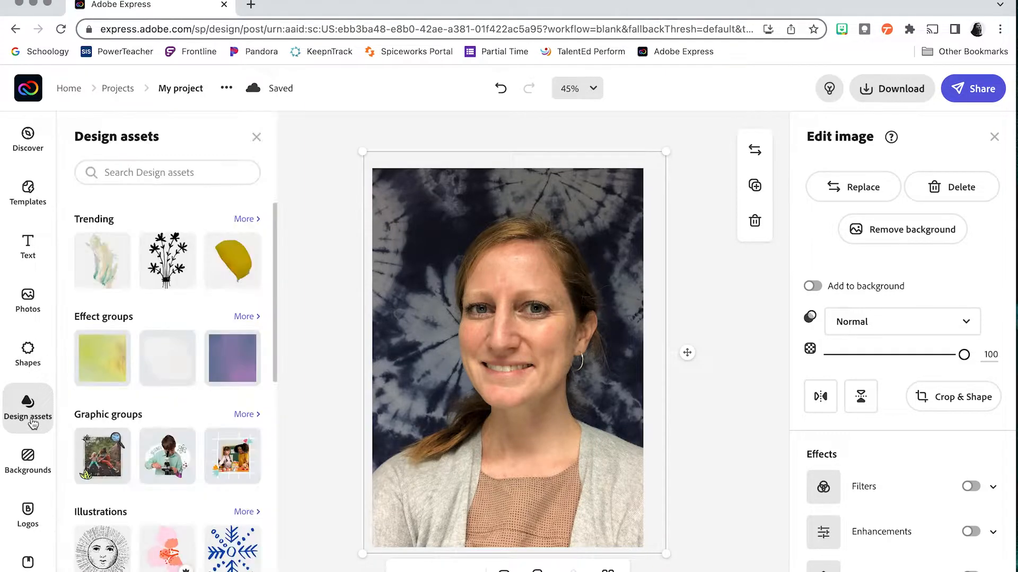
scroll(138, 408, down, 5)
scroll(137, 405, up, 5)
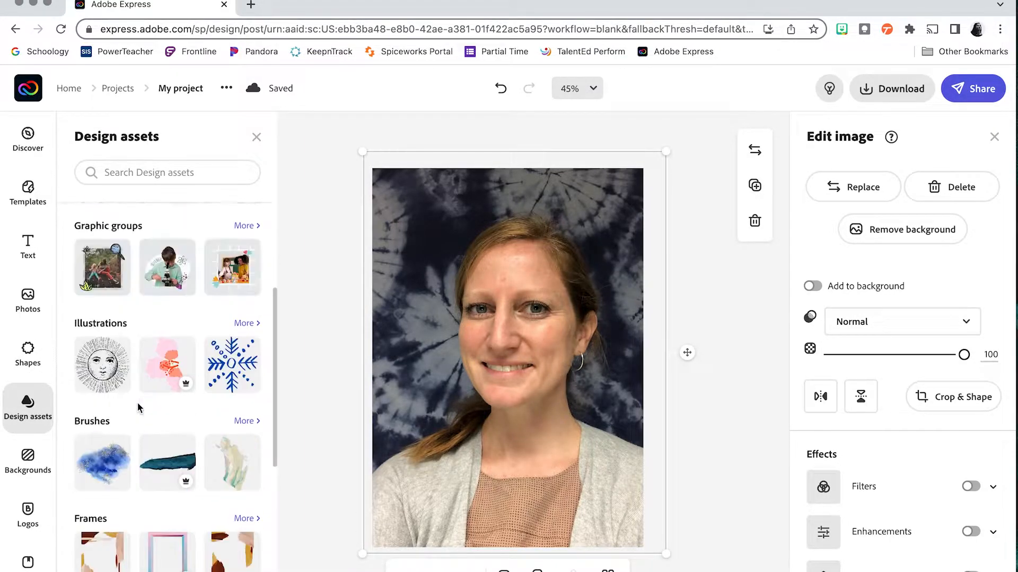
click(159, 173)
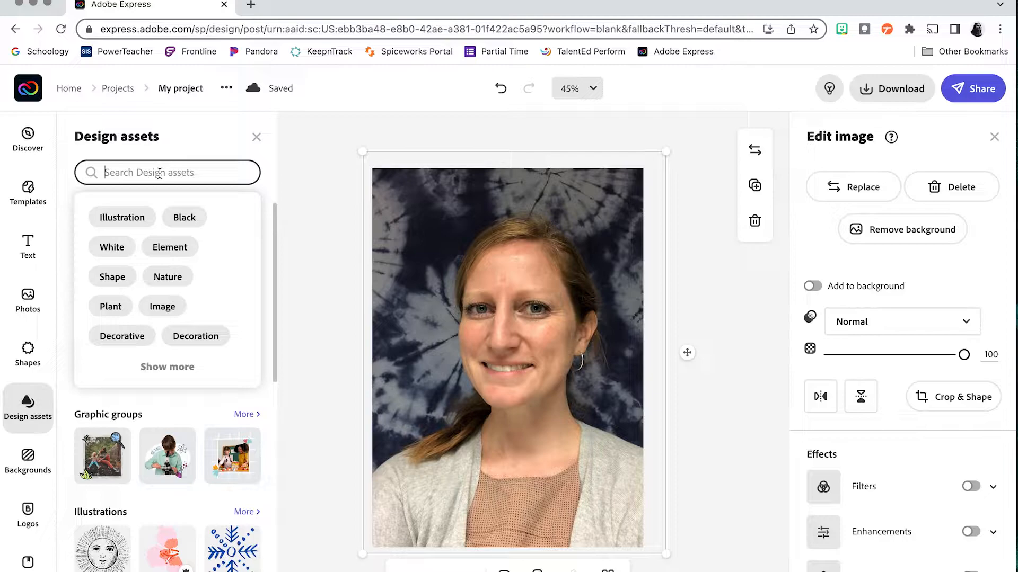
click(213, 148)
scroll(191, 335, down, 2)
scroll(190, 336, down, 5)
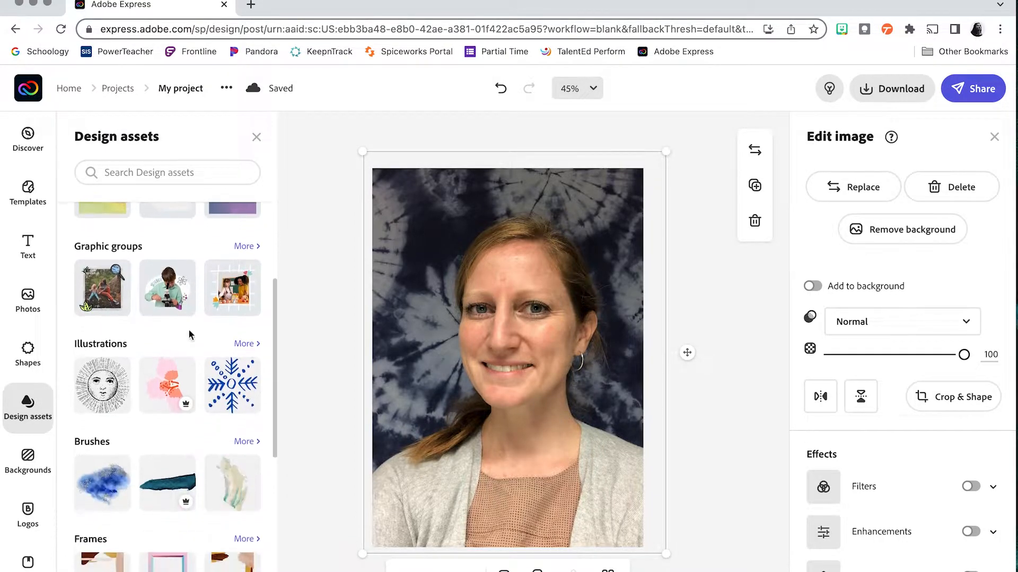
scroll(190, 335, down, 1)
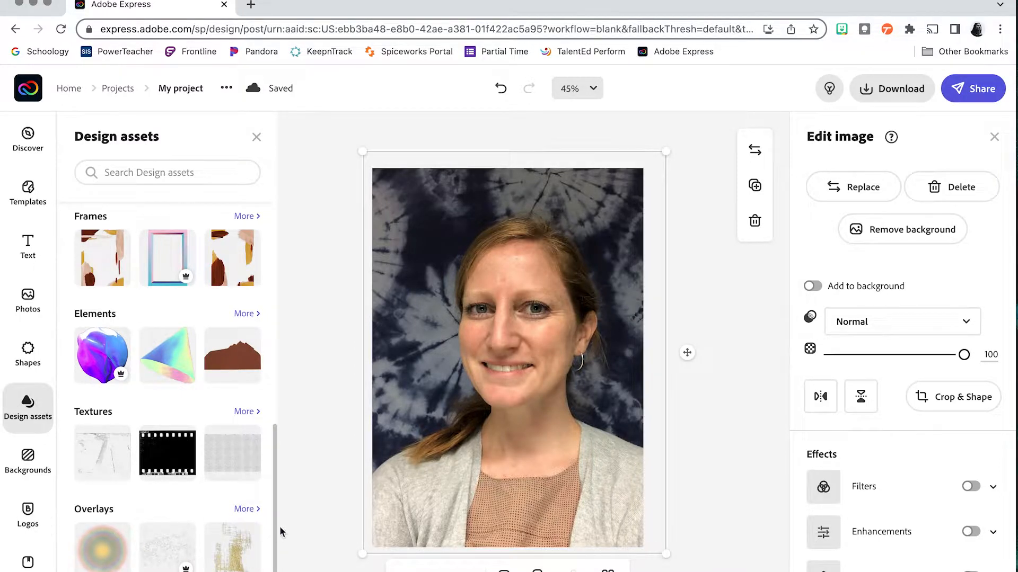
click(257, 512)
scroll(159, 423, down, 5)
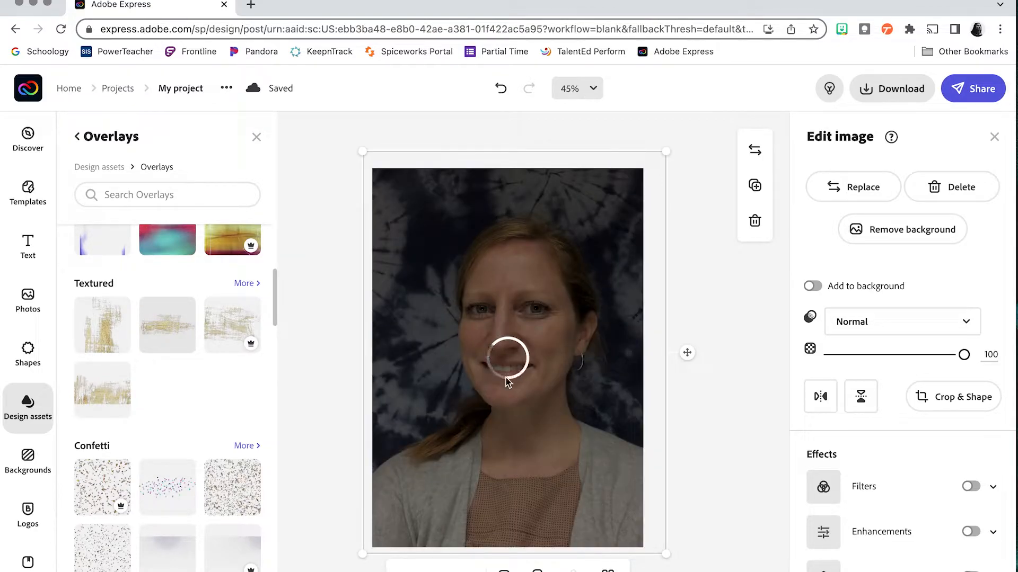
drag(488, 367, 488, 231)
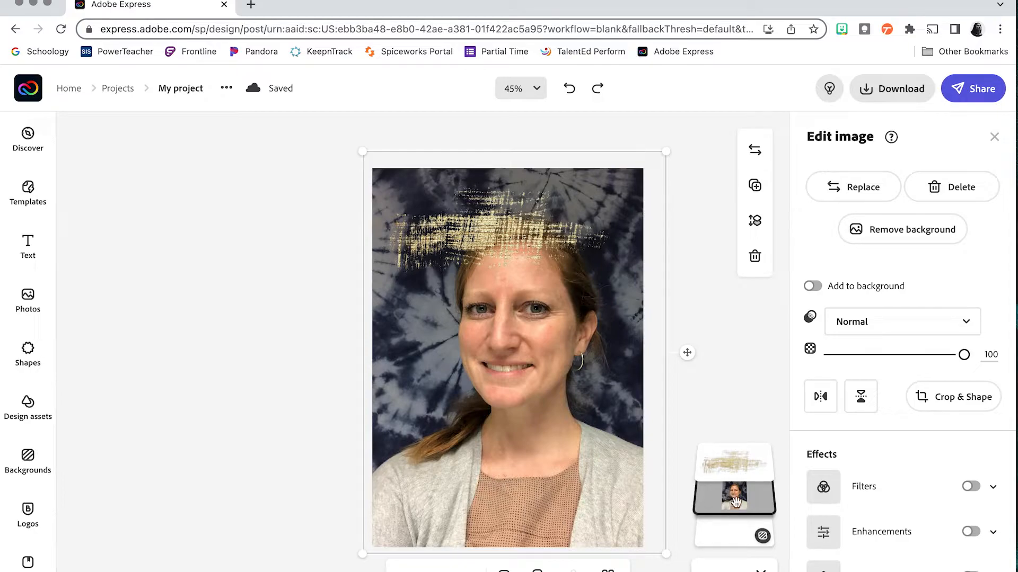
Step: Duplicate the portrait photo and remove the background from the copy
click(757, 191)
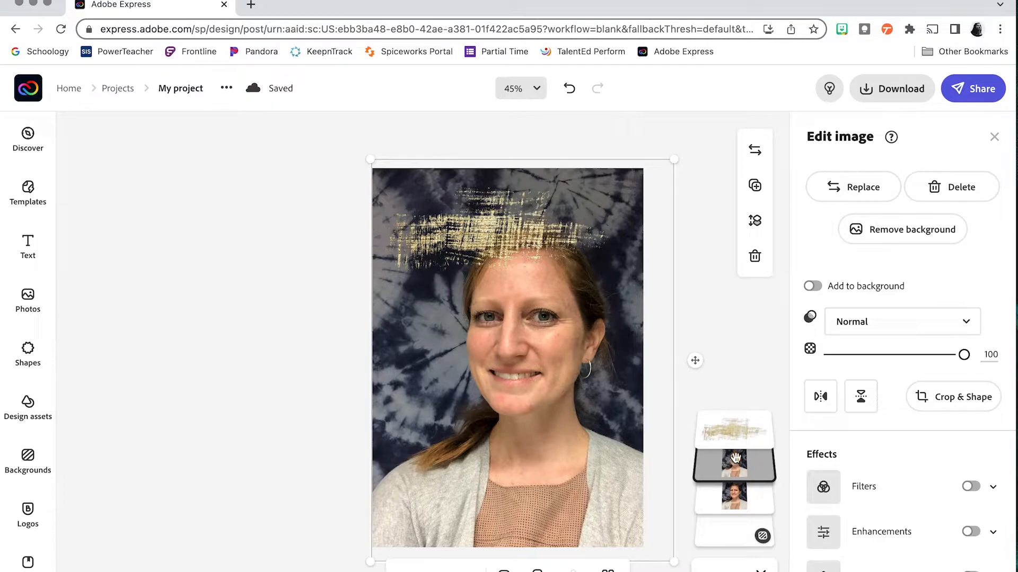
click(920, 229)
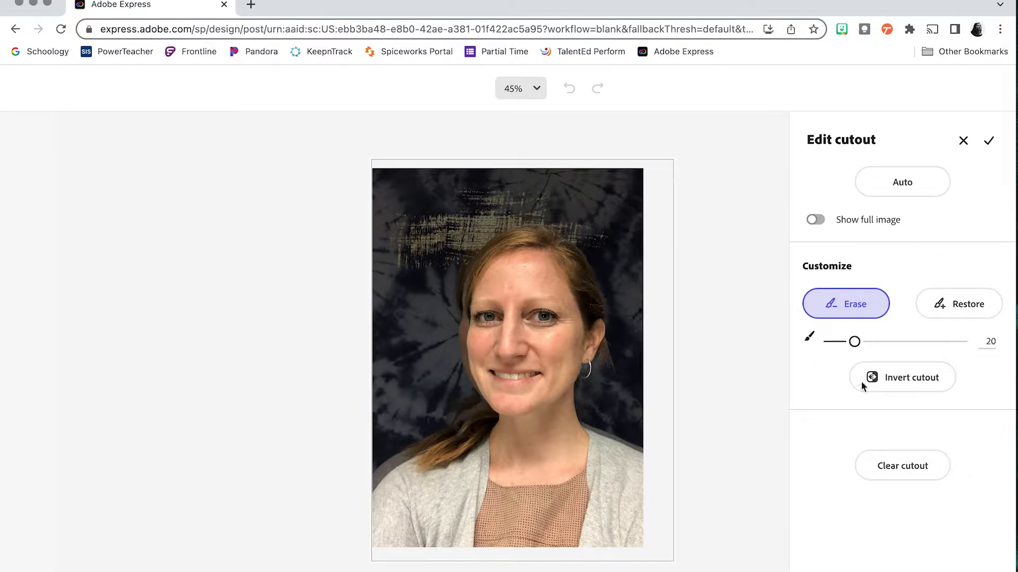
click(988, 141)
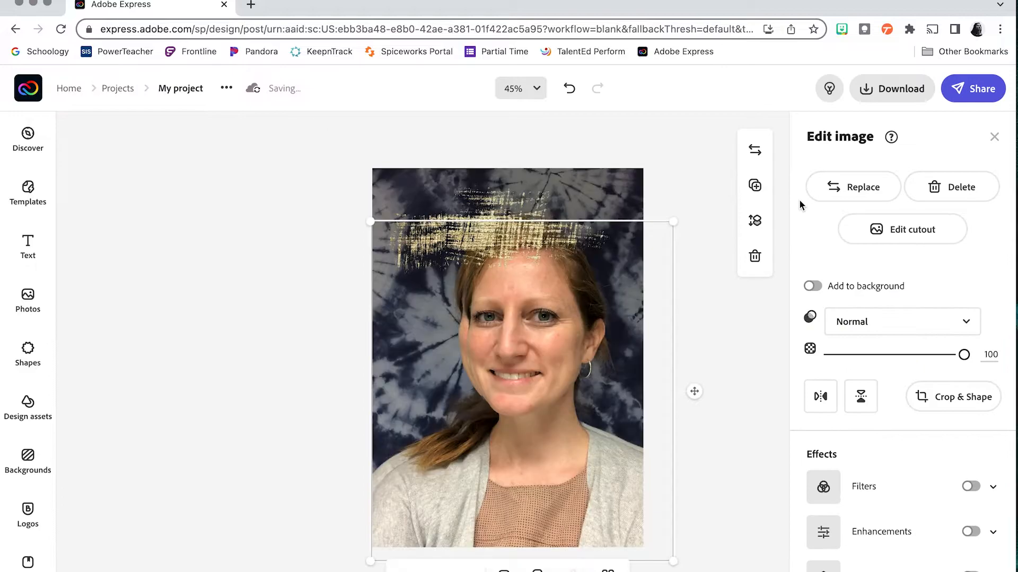
Step: Align the portrait cutout over the original photo and move the gold overlay layer beneath the cutout
drag(528, 302, 510, 322)
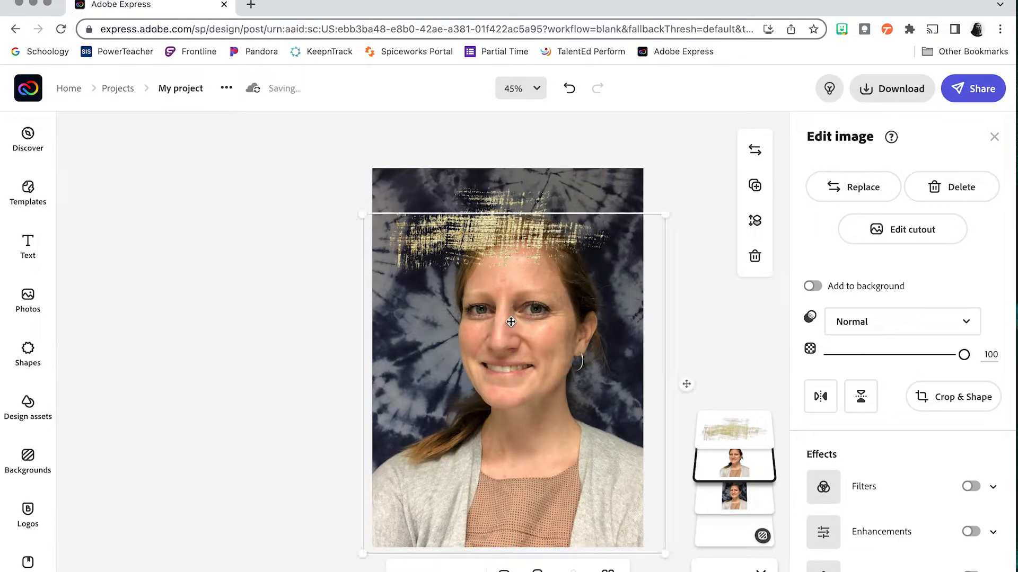
click(491, 232)
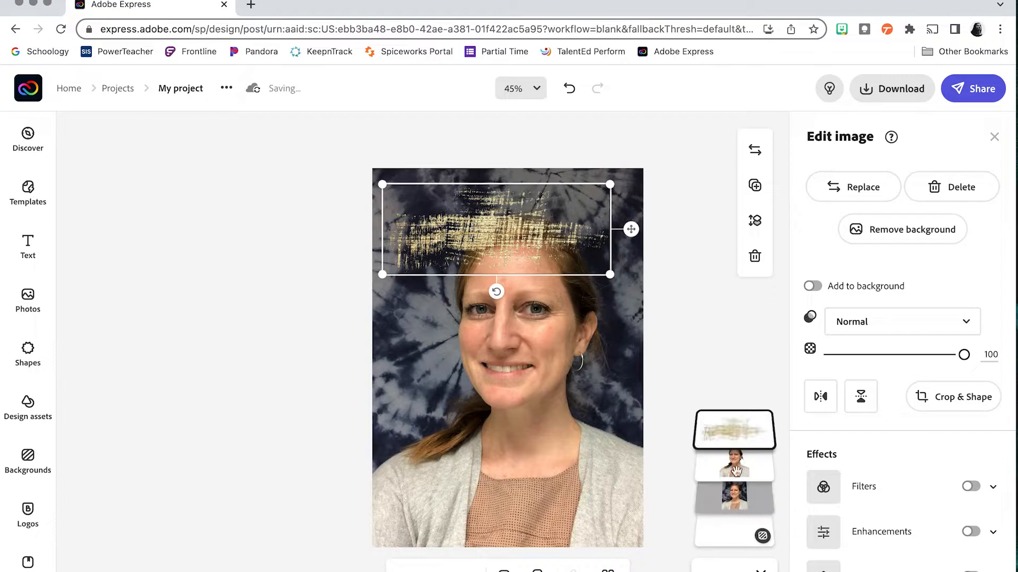
mouse_move(745, 433)
mouse_down()
mouse_move(734, 479)
mouse_move(723, 462)
mouse_up()
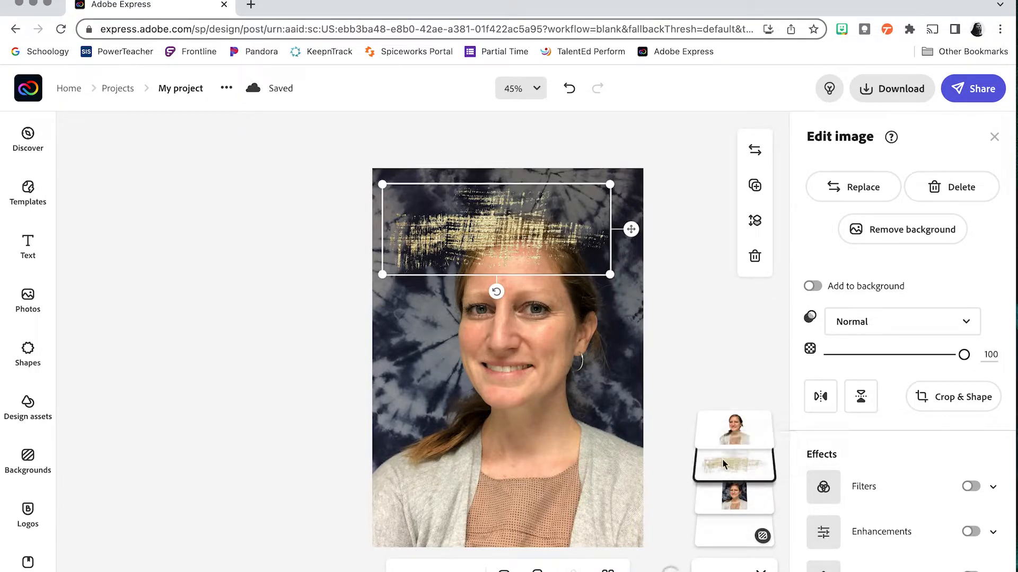
Step: Move the gold overlay down behind the ponytail and shoulder, extending past the page's left edge
mouse_move(445, 245)
mouse_down()
mouse_move(435, 265)
mouse_move(441, 234)
mouse_up()
click(725, 472)
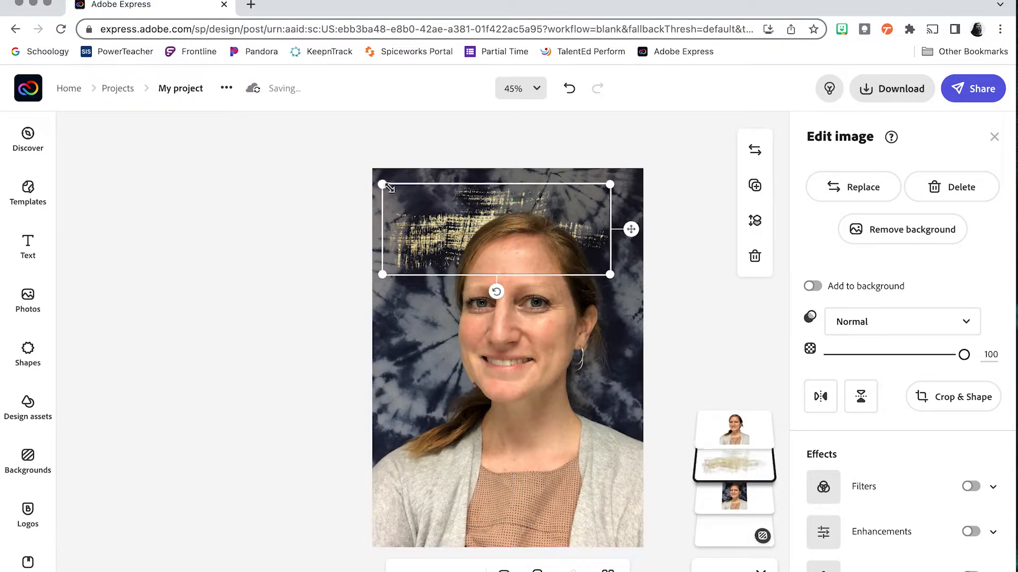
mouse_move(387, 227)
mouse_down()
mouse_move(368, 218)
mouse_move(355, 168)
mouse_move(352, 381)
mouse_move(366, 411)
mouse_move(364, 271)
mouse_move(461, 461)
mouse_move(430, 443)
mouse_move(467, 436)
mouse_move(418, 233)
mouse_move(382, 381)
mouse_move(363, 391)
mouse_move(378, 364)
mouse_move(364, 371)
mouse_up()
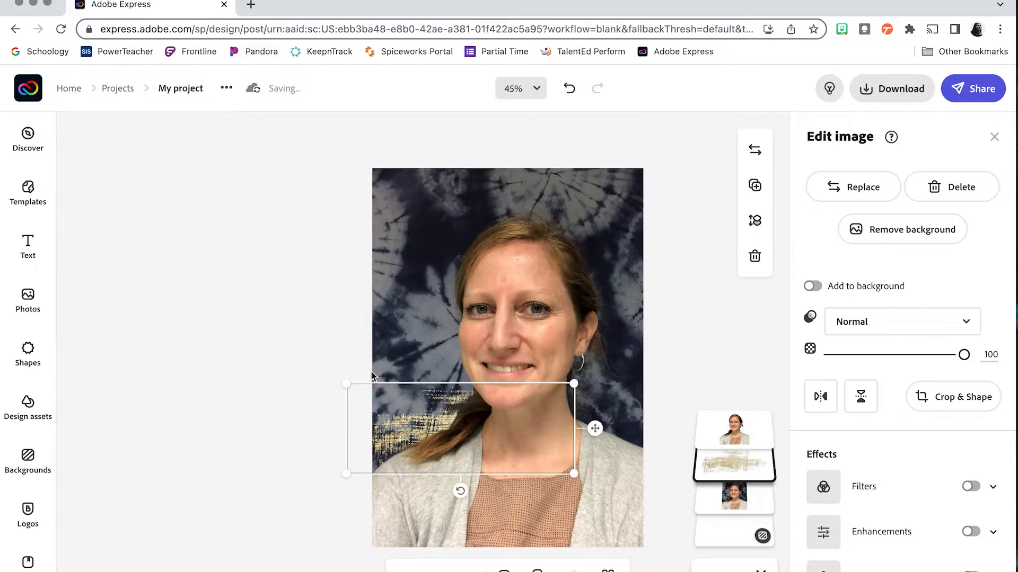
click(247, 304)
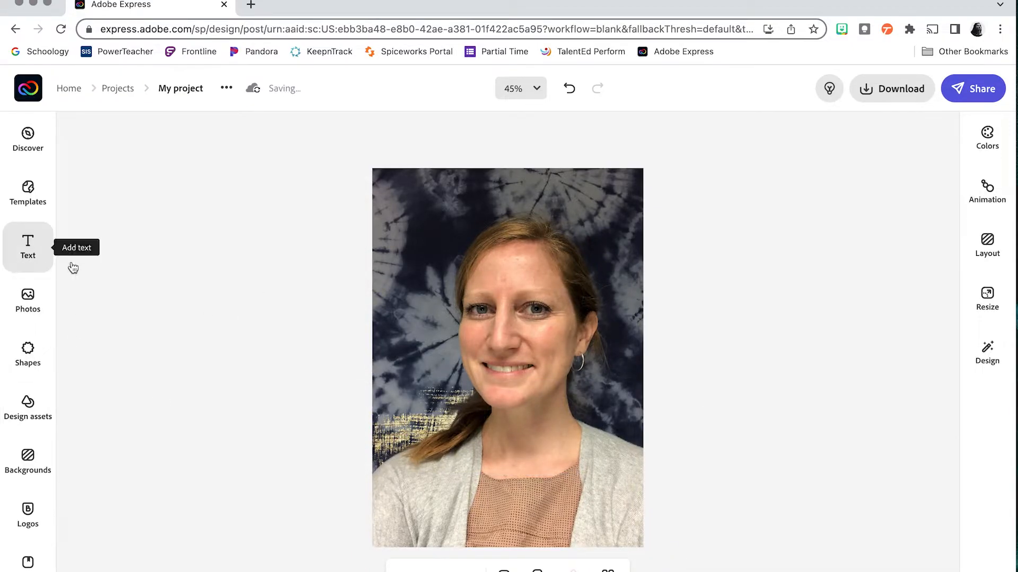
Step: Search the overlays for "yoga", and extend the search to all design assets
click(42, 414)
click(177, 193)
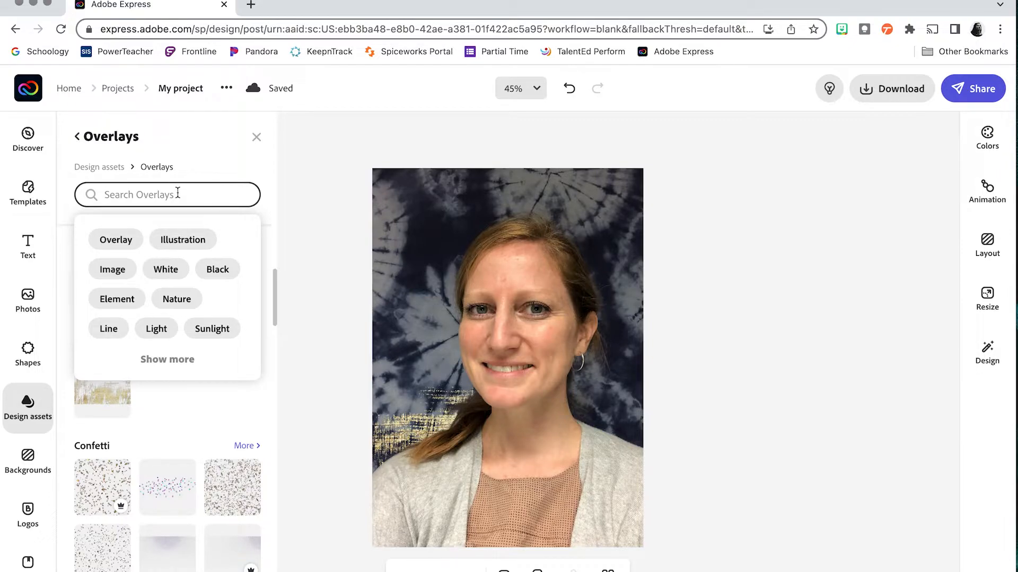
text(yoga)
key(Return)
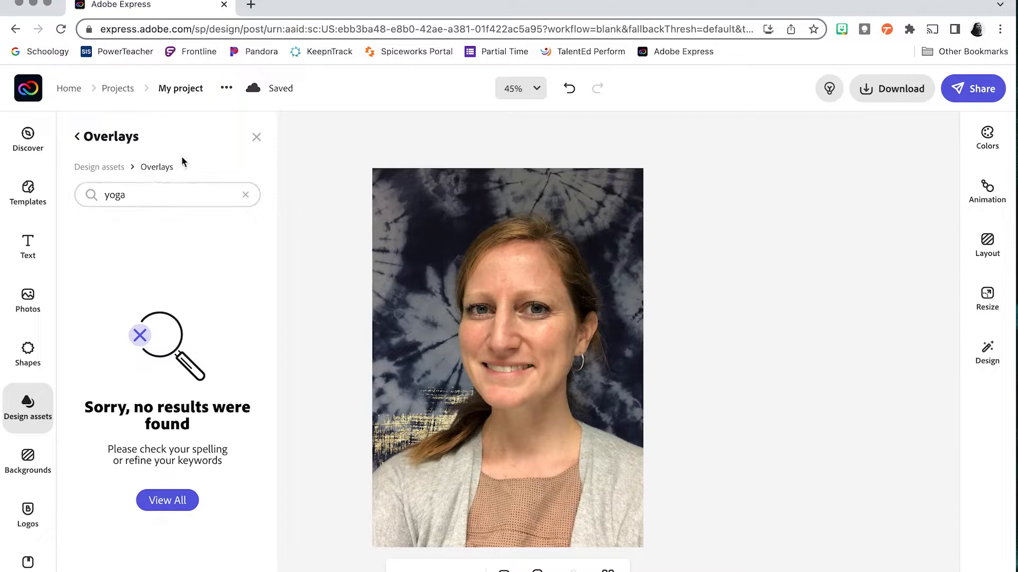
click(112, 168)
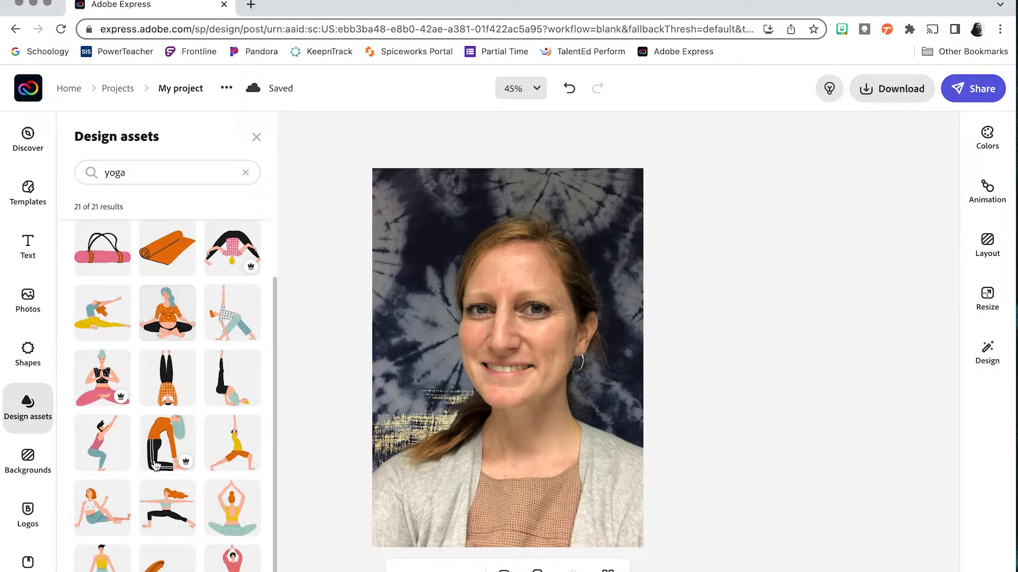
Step: Add the side-stretching yoga figure in yellow pants and place it in the portrait's lower-right corner, extending past the page's right edge
scroll(159, 334, up, 2)
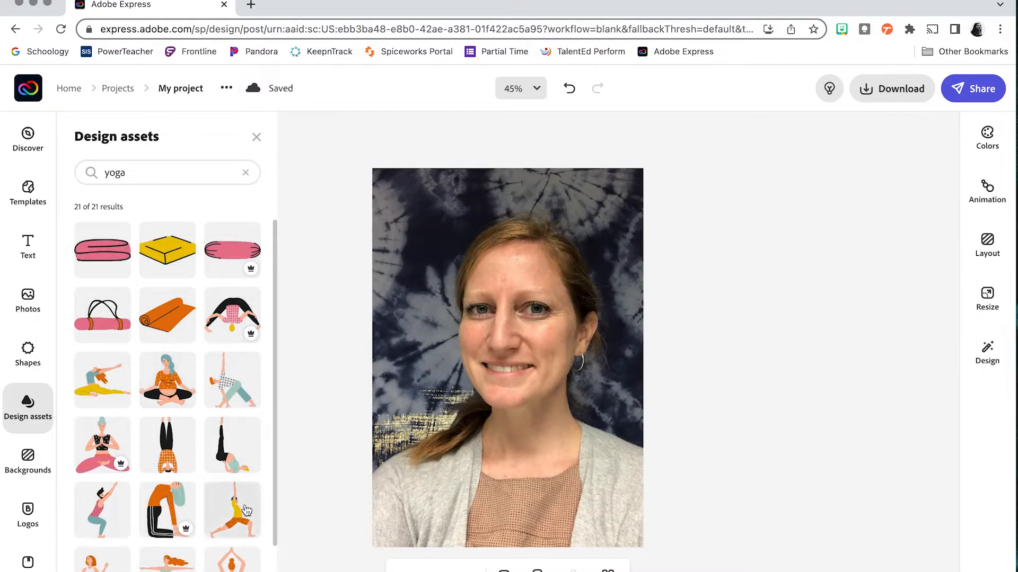
scroll(233, 509, down, 2)
scroll(233, 511, up, 2)
click(106, 393)
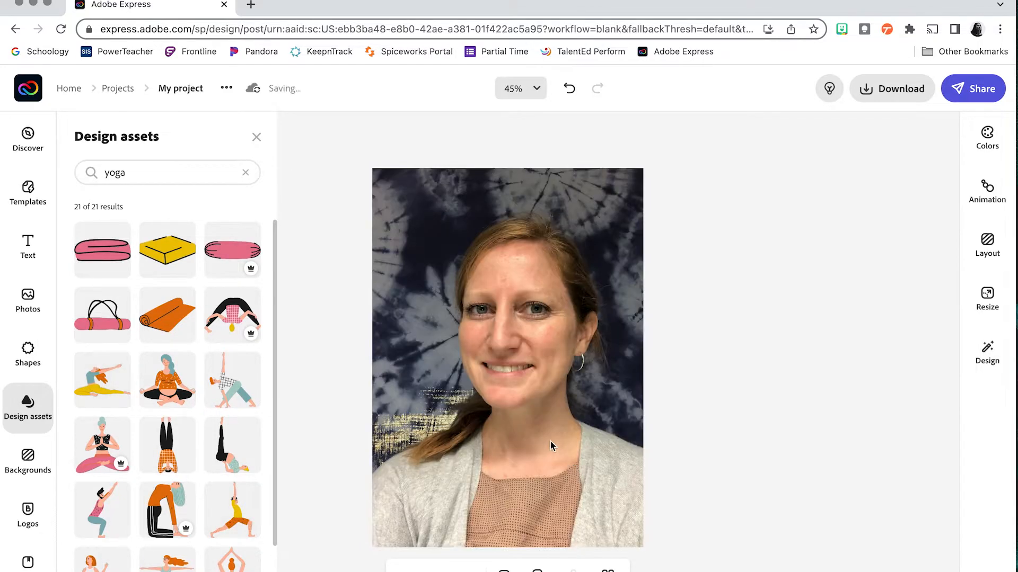
drag(502, 357, 612, 516)
click(348, 256)
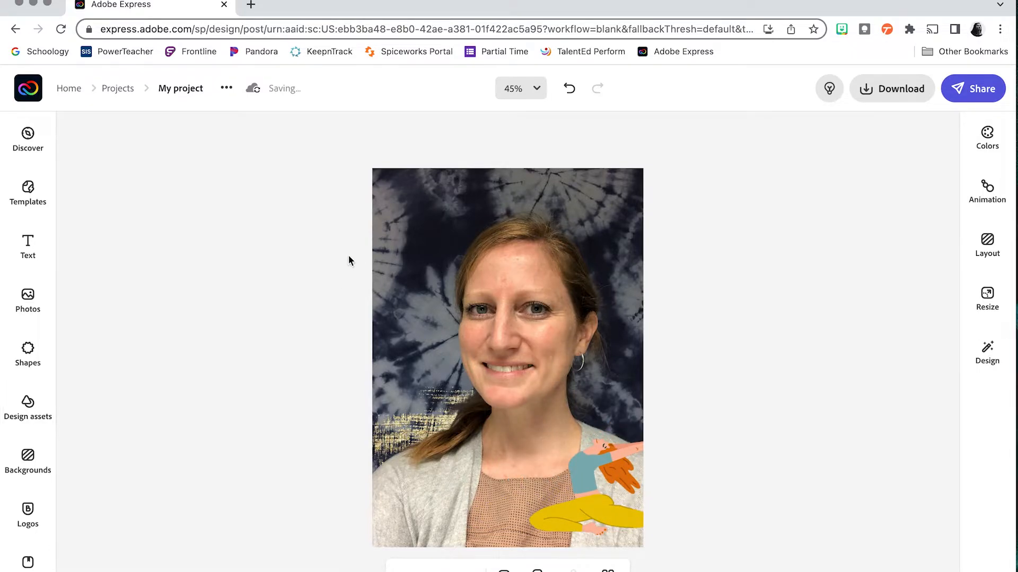
Step: Add the Out of Office speech bubble from the Signs and Labels text designs to the portrait
click(29, 253)
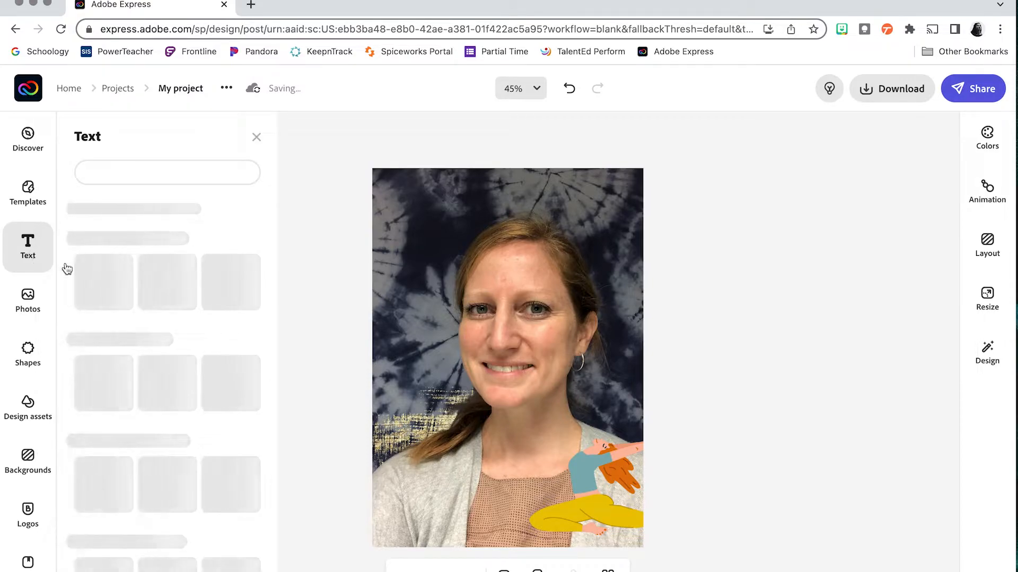
scroll(137, 522, down, 3)
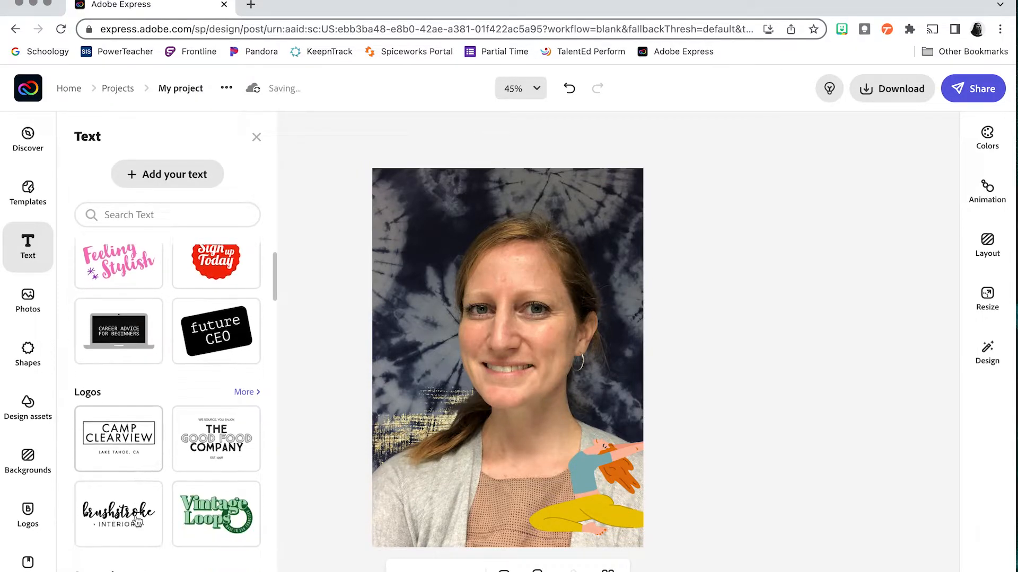
scroll(137, 522, down, 8)
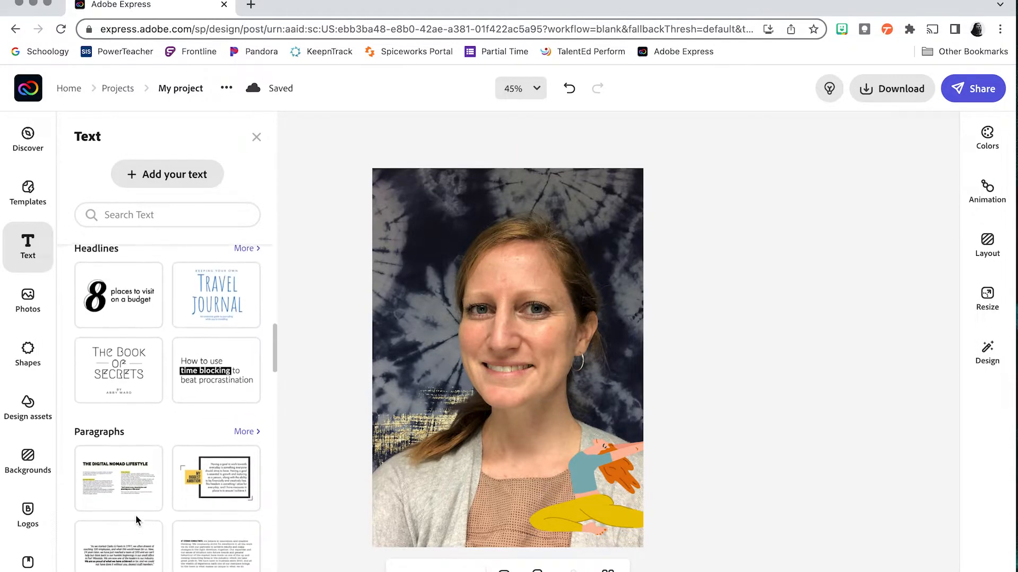
scroll(130, 428, down, 7)
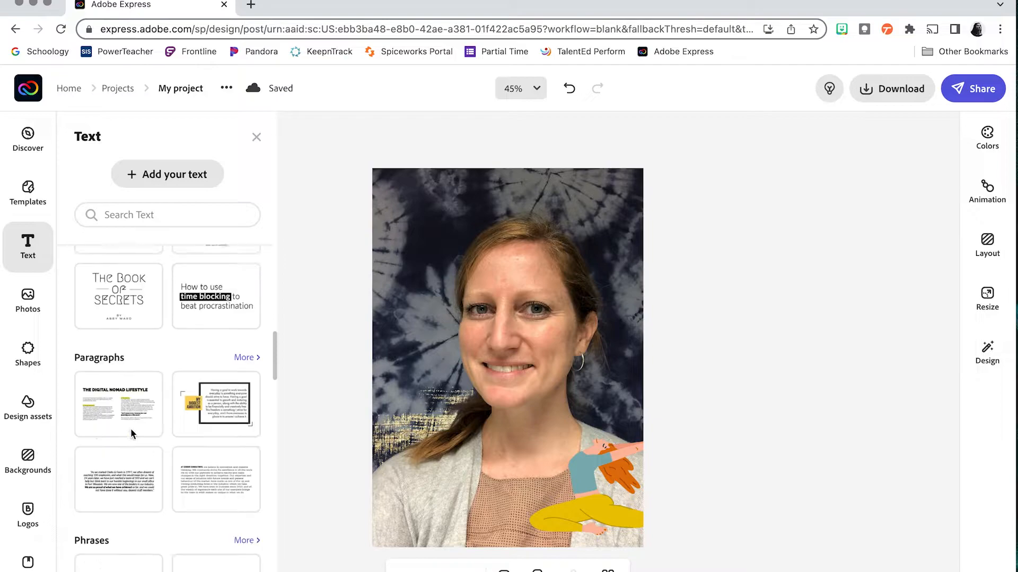
scroll(131, 429, down, 5)
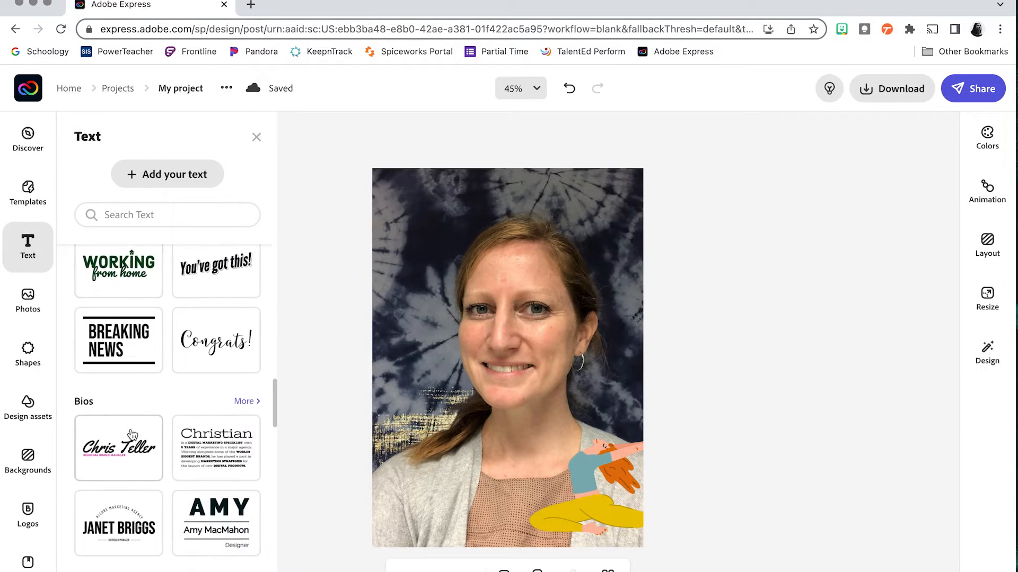
scroll(133, 436, down, 8)
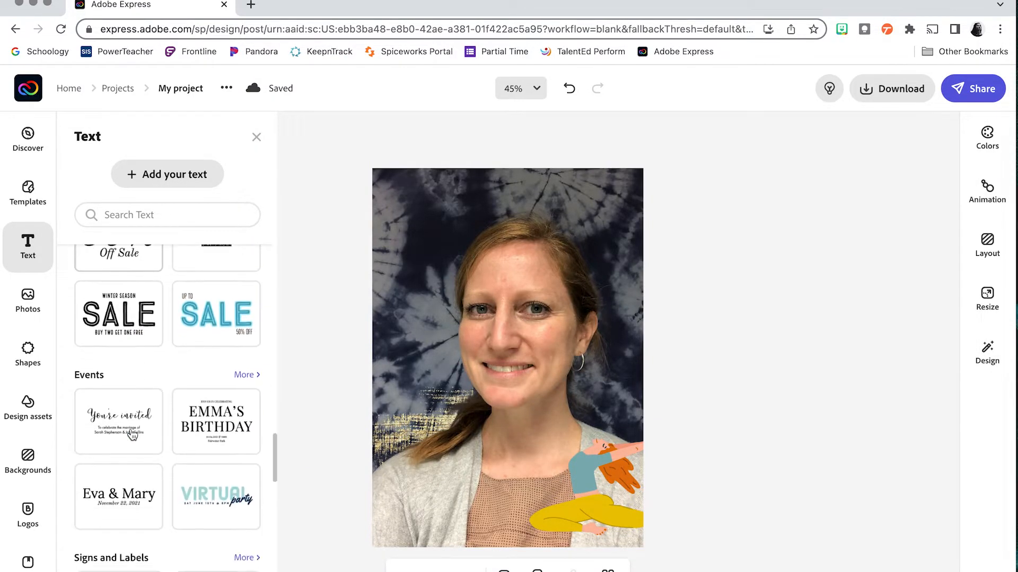
scroll(133, 435, down, 8)
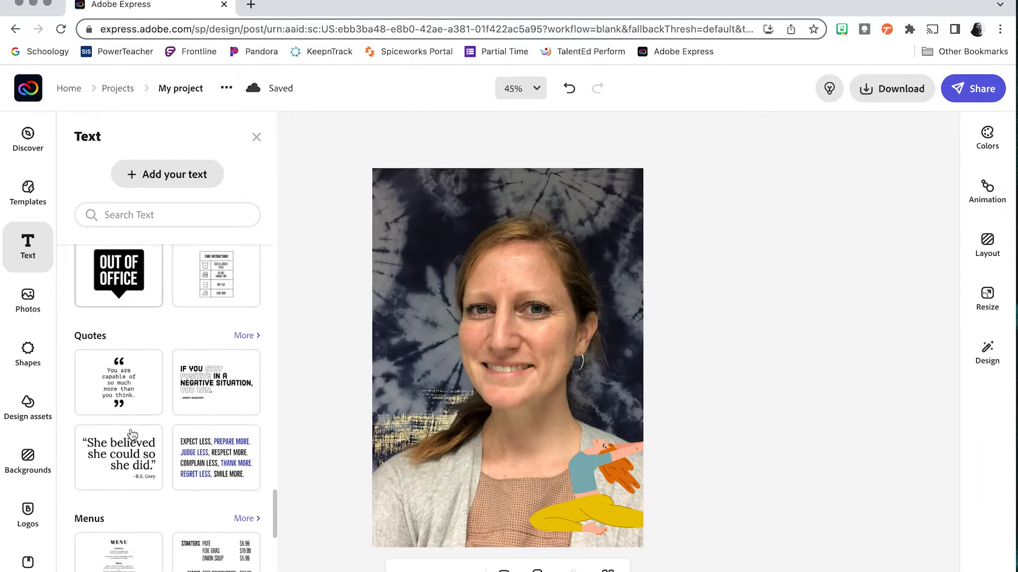
scroll(132, 434, up, 8)
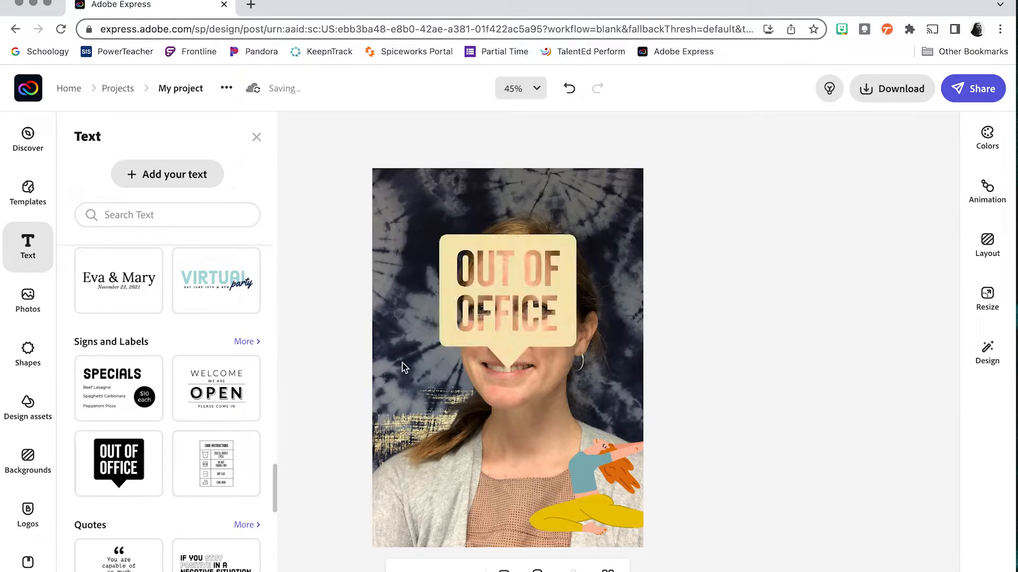
Step: Replace the speech bubble's wording with the subject's title and surname, and shrink the text to size 32
click(459, 263)
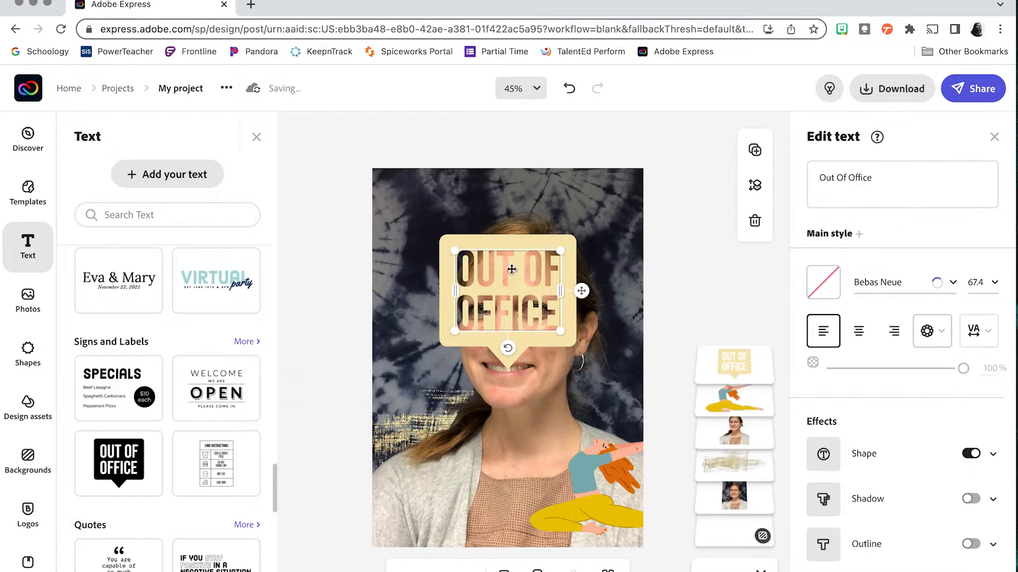
click(845, 178)
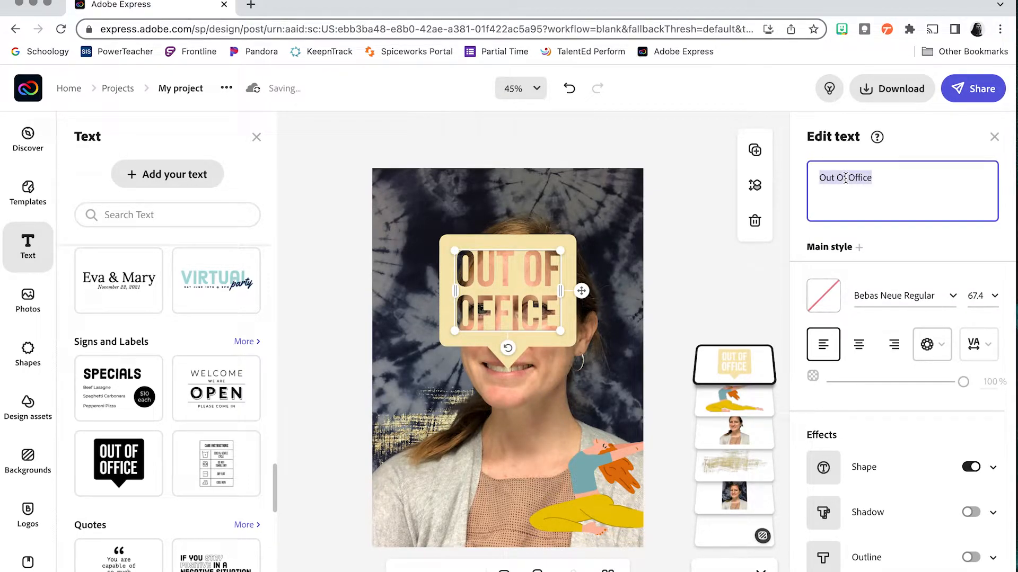
text(Ms. Christian)
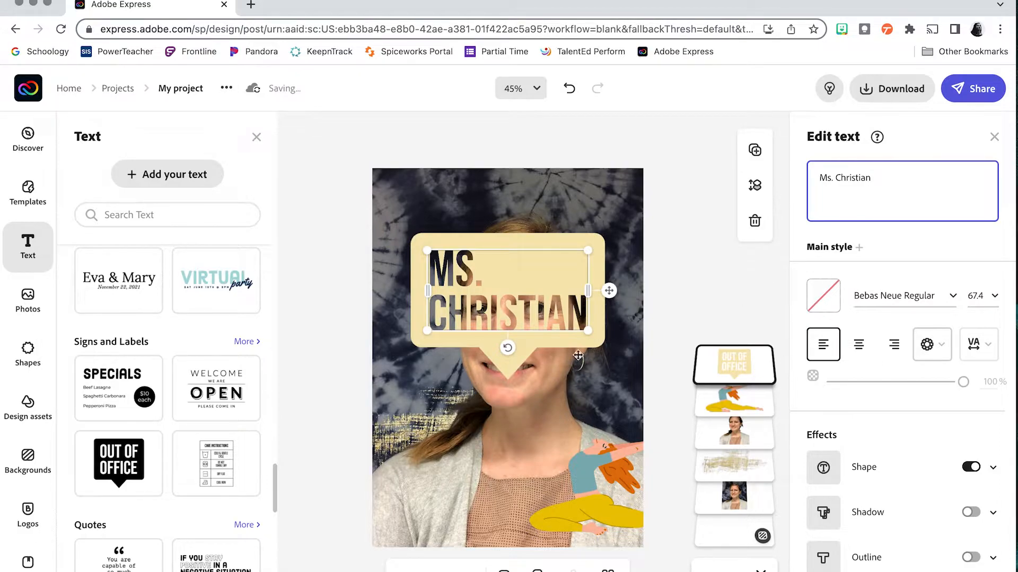
drag(589, 333, 504, 308)
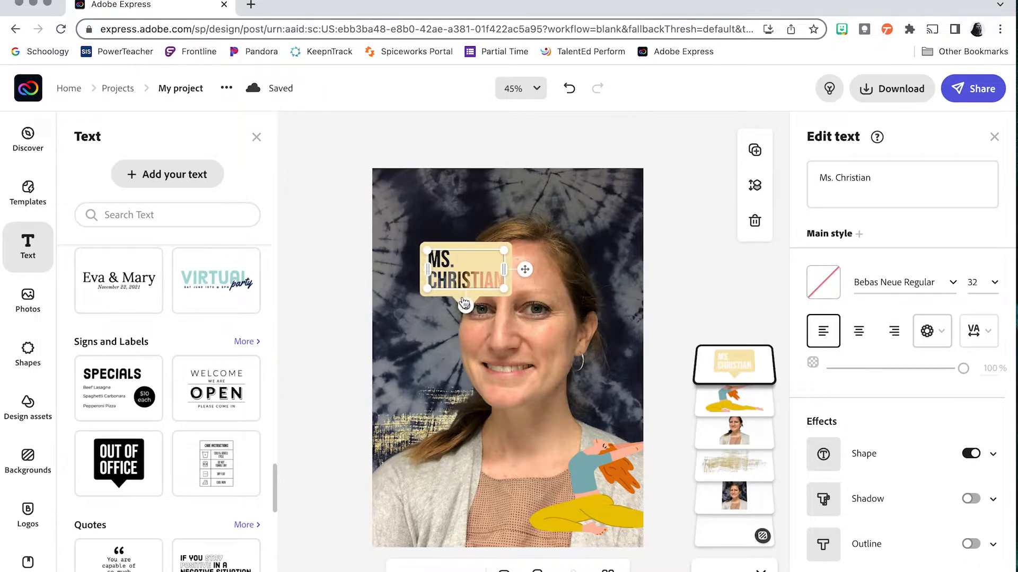
Step: Try the current palette's dark green, teal #207178 and orange #FF9666 as the speech bubble's shape color
click(993, 455)
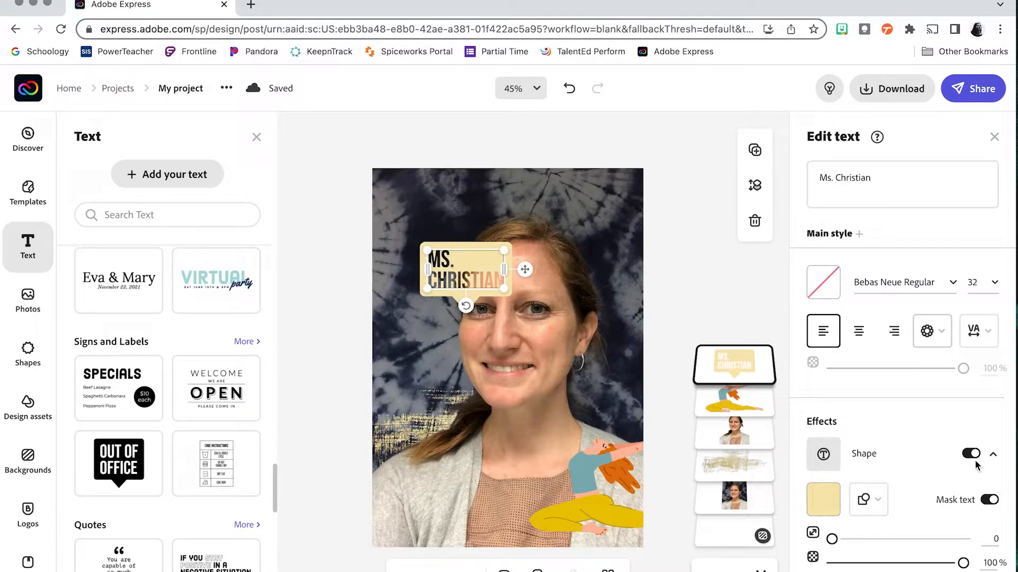
click(823, 500)
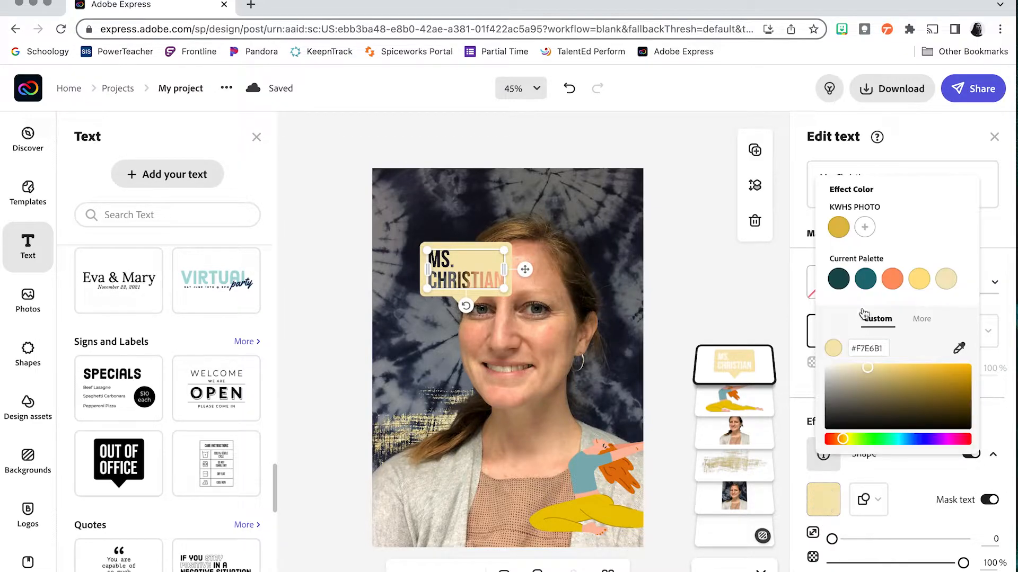
click(846, 284)
click(864, 281)
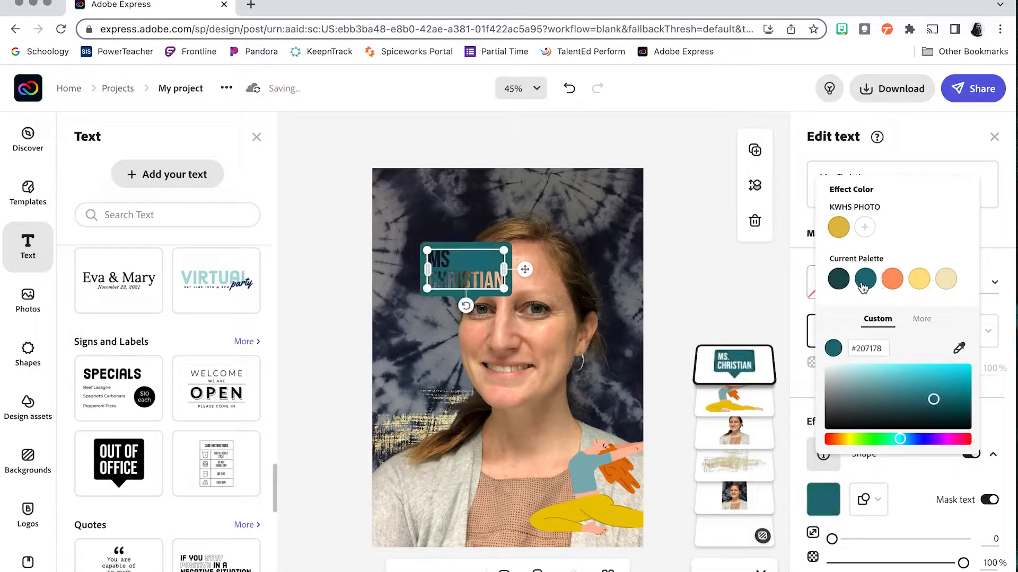
click(893, 285)
Step: Try colors sampled from the portrait on the speech bubble's shape: E7BB98, C39D78 and dark grey 676767
click(959, 349)
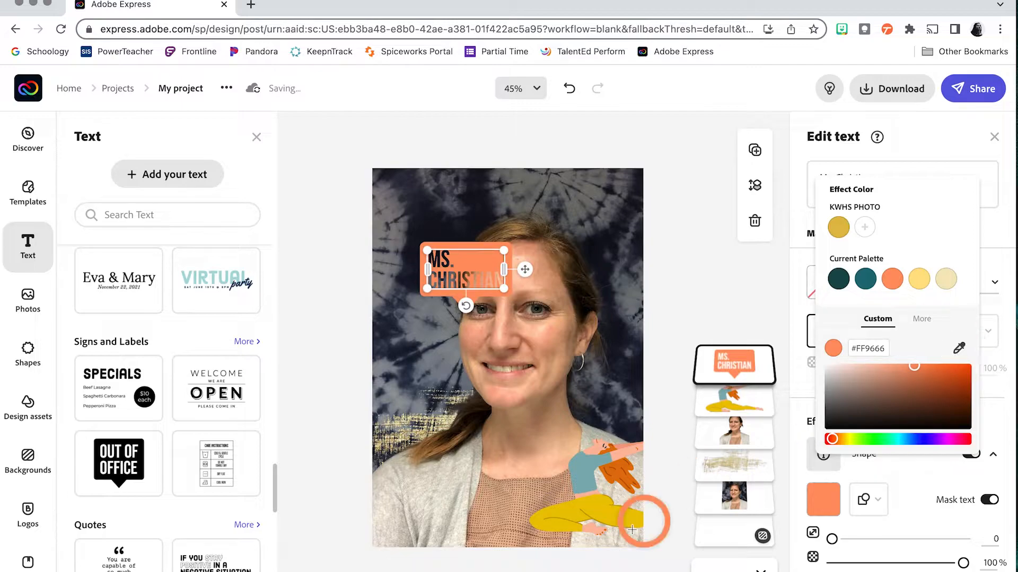
click(523, 501)
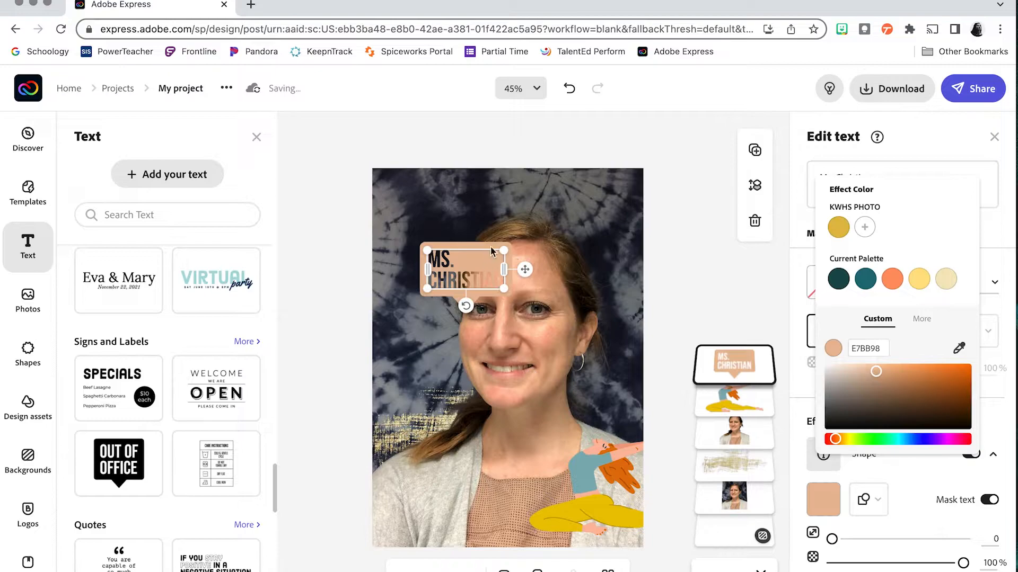
click(960, 349)
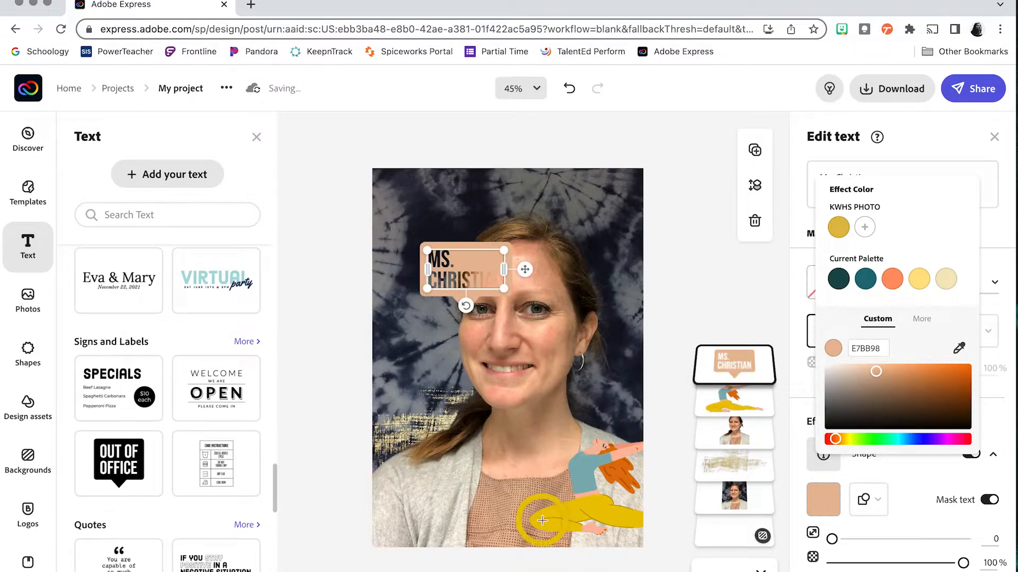
click(552, 496)
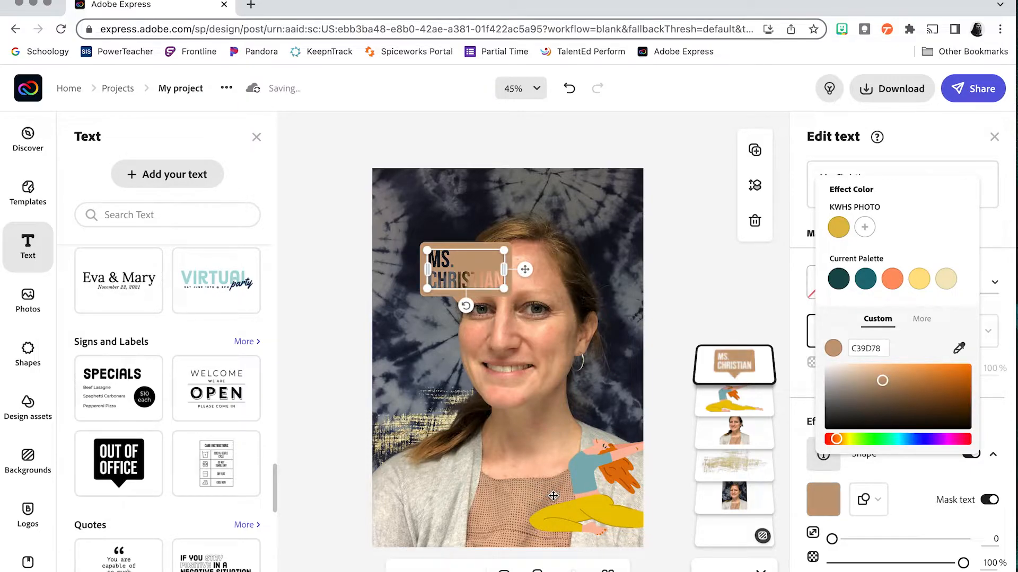
click(959, 348)
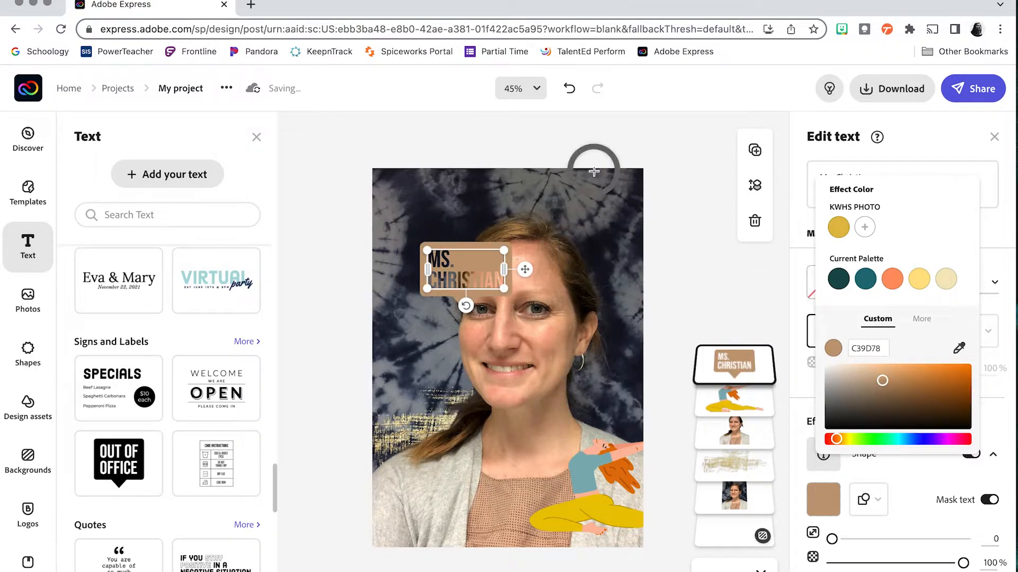
click(585, 215)
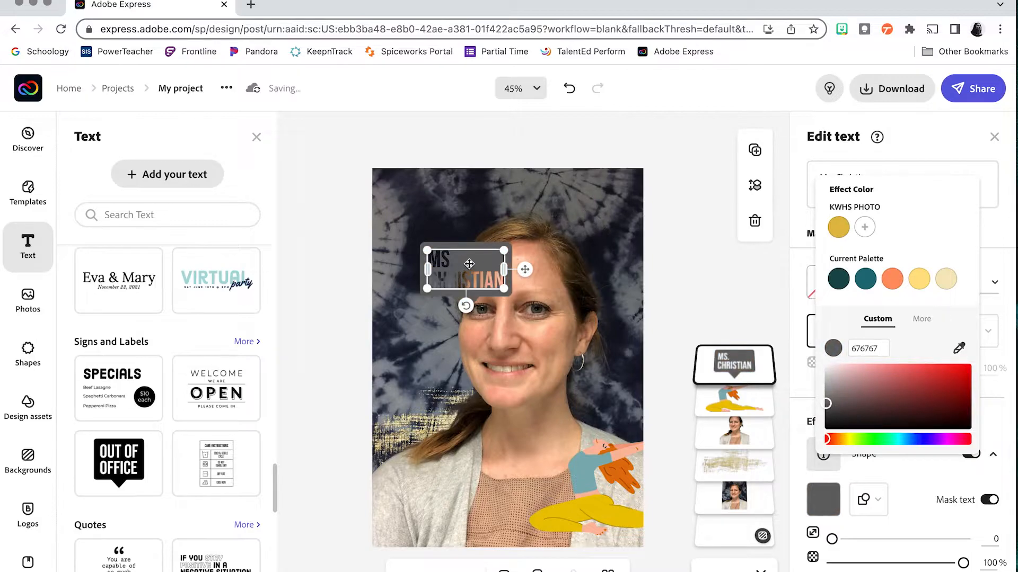
Step: Move the speech bubble to the upper left beside the subject's head and tilt it counterclockwise
drag(464, 265, 454, 224)
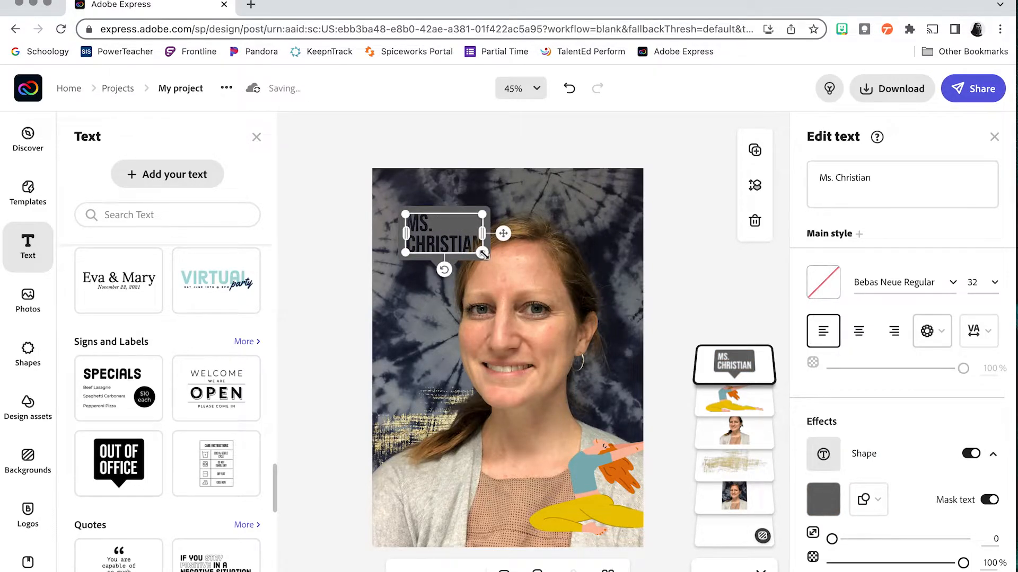
click(460, 271)
drag(460, 272, 461, 276)
drag(453, 231, 444, 234)
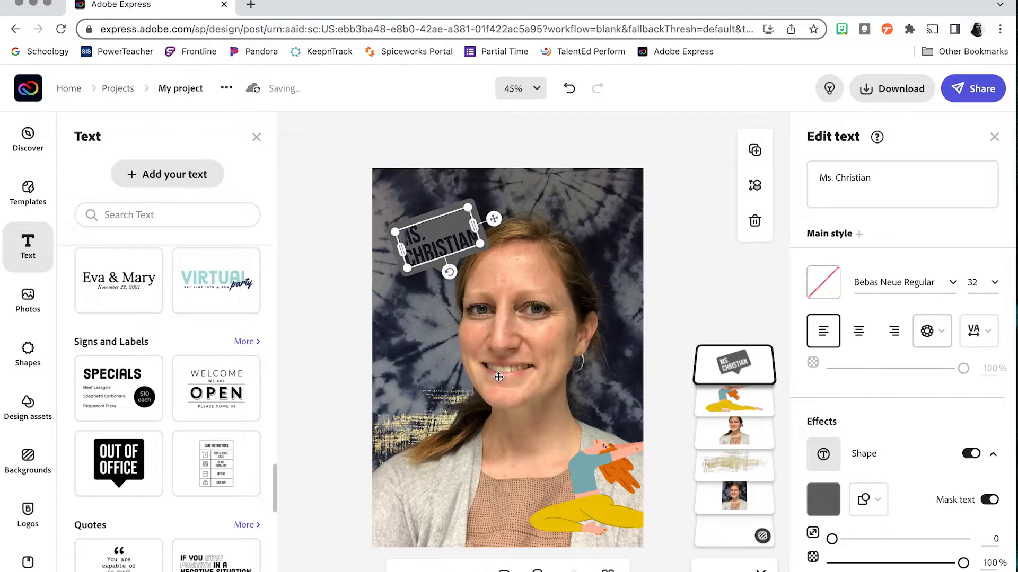
Step: Set the speech bubble's shape color to brown 9D7454 sampled from the subject's blouse, and deselect the bubble
click(822, 498)
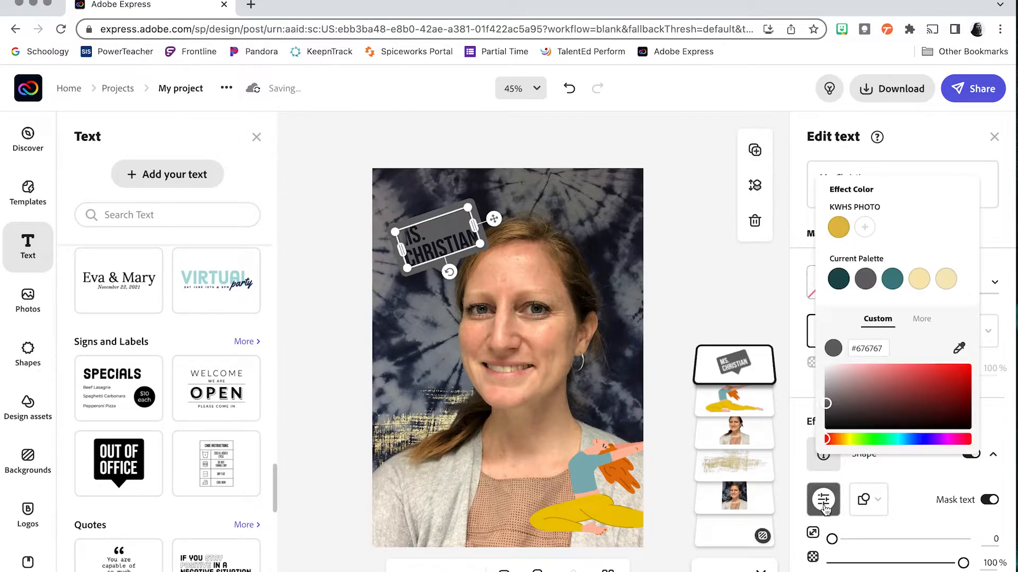
click(958, 349)
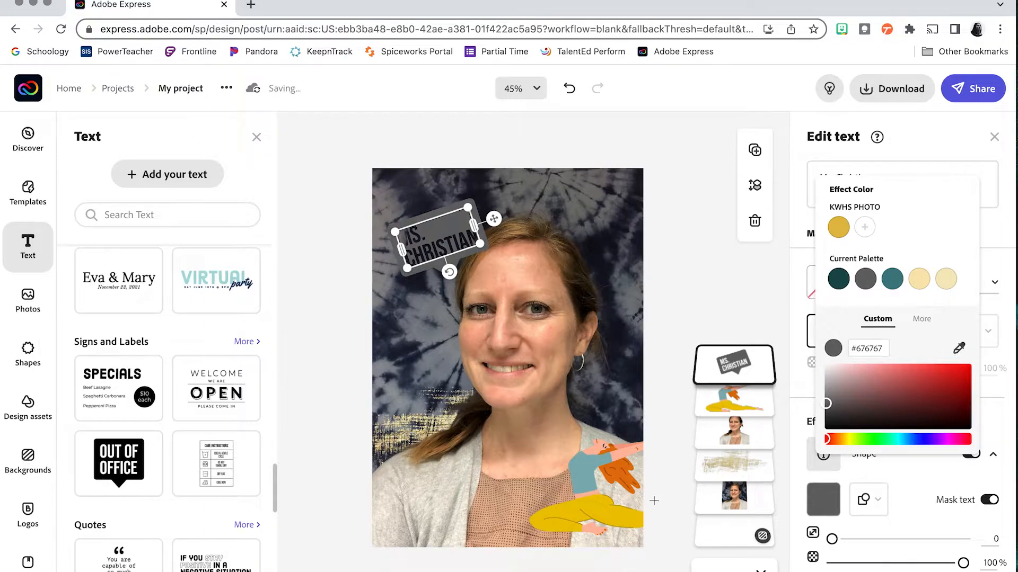
click(509, 501)
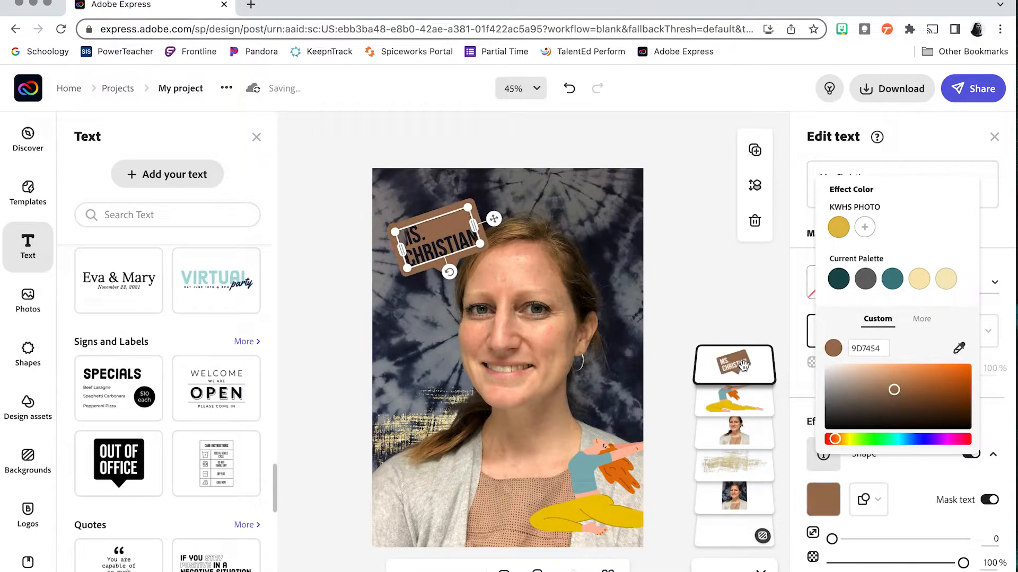
click(971, 143)
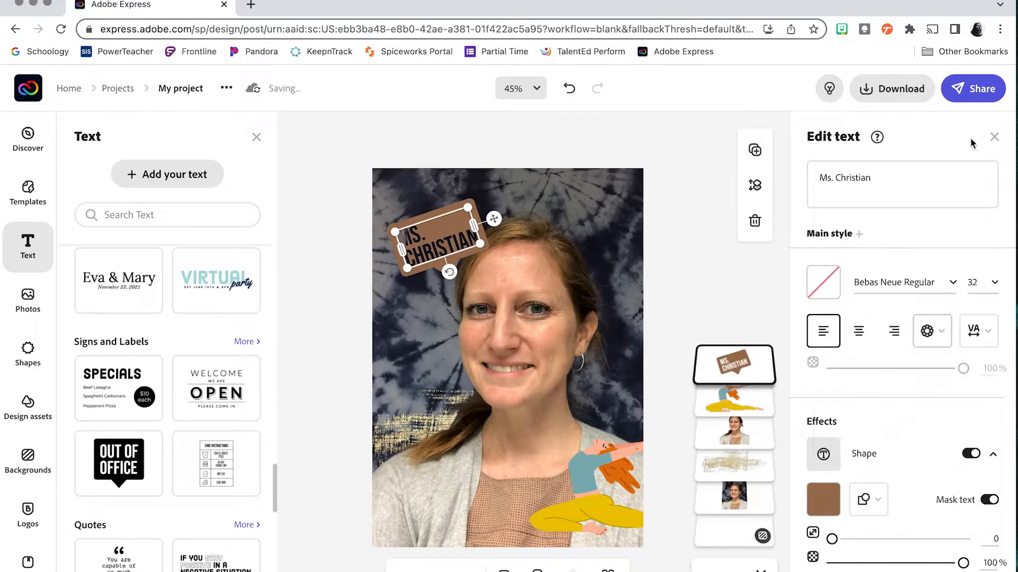
click(327, 272)
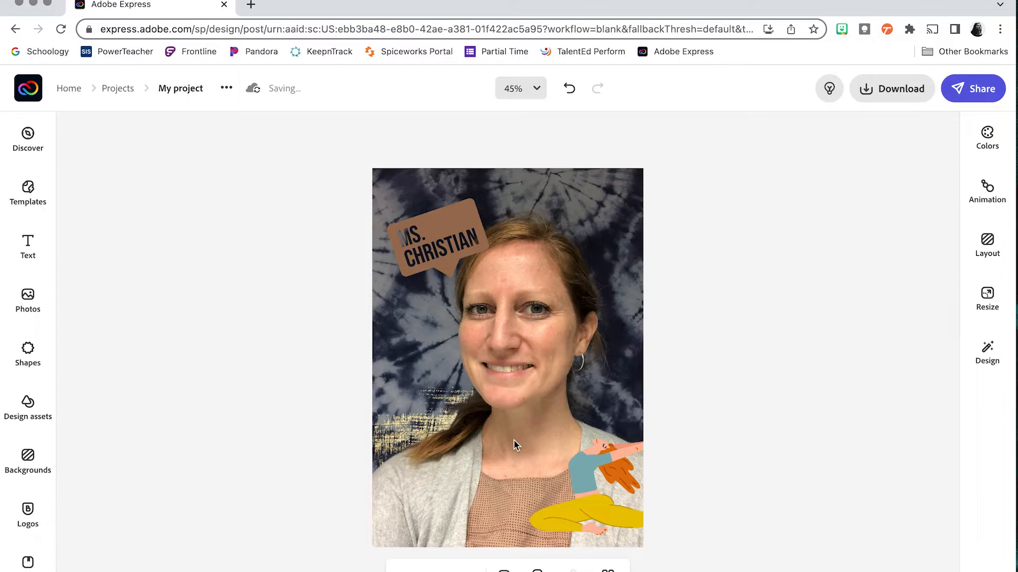
Step: Add a text element reading "Mom" with the Shape effect turned off
click(29, 256)
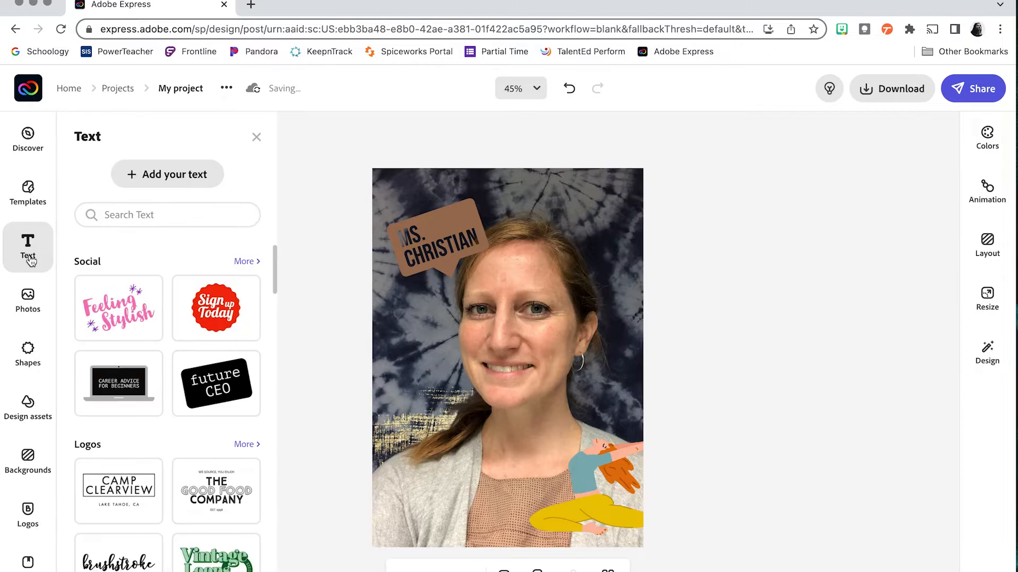
click(179, 178)
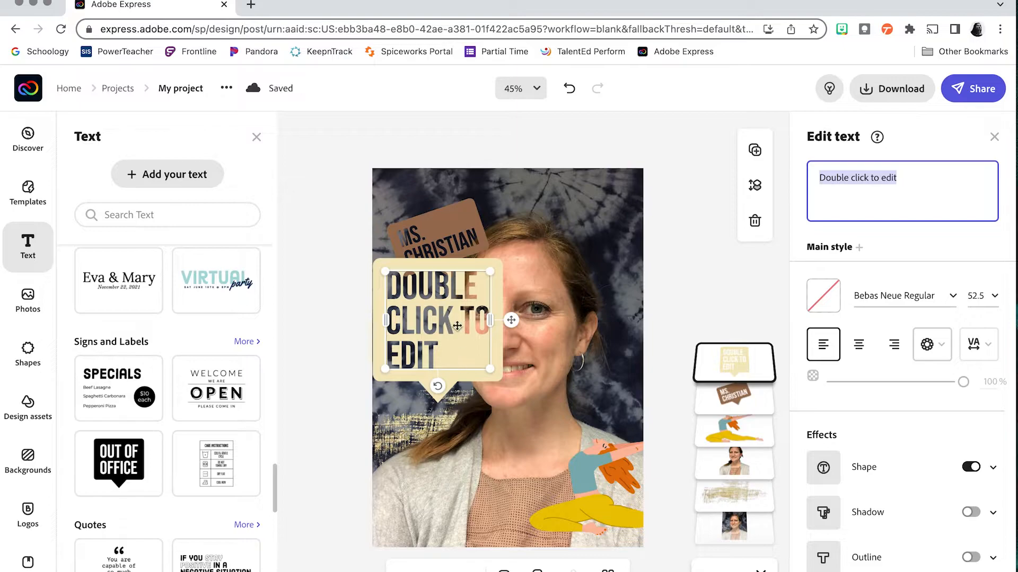
click(977, 470)
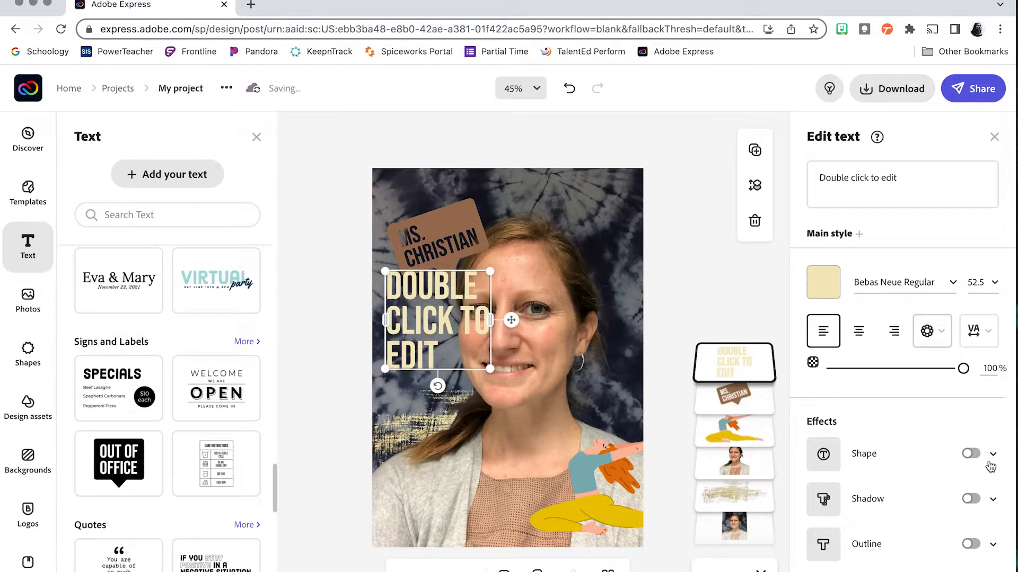
triple_click(864, 175)
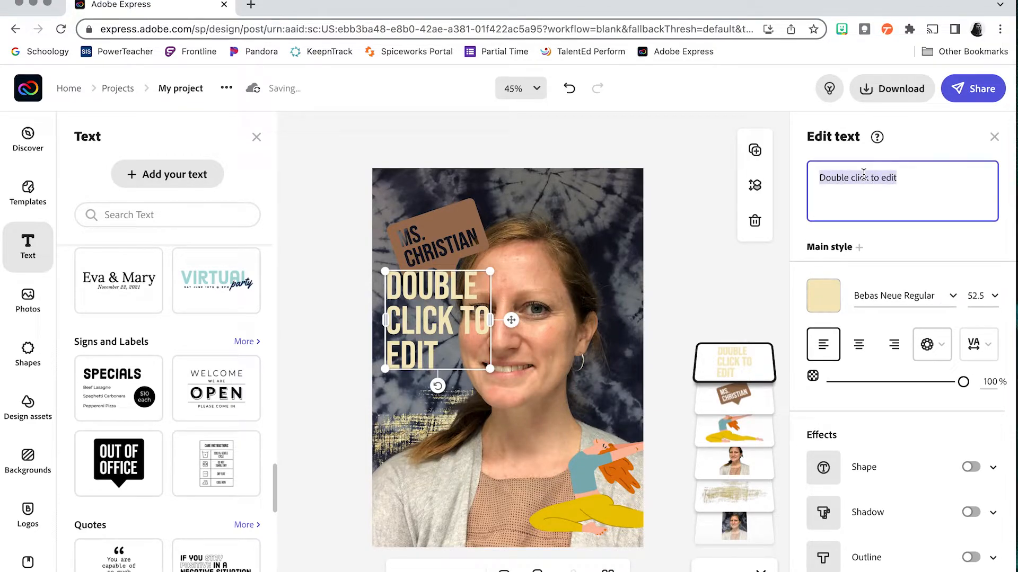
text(Mom)
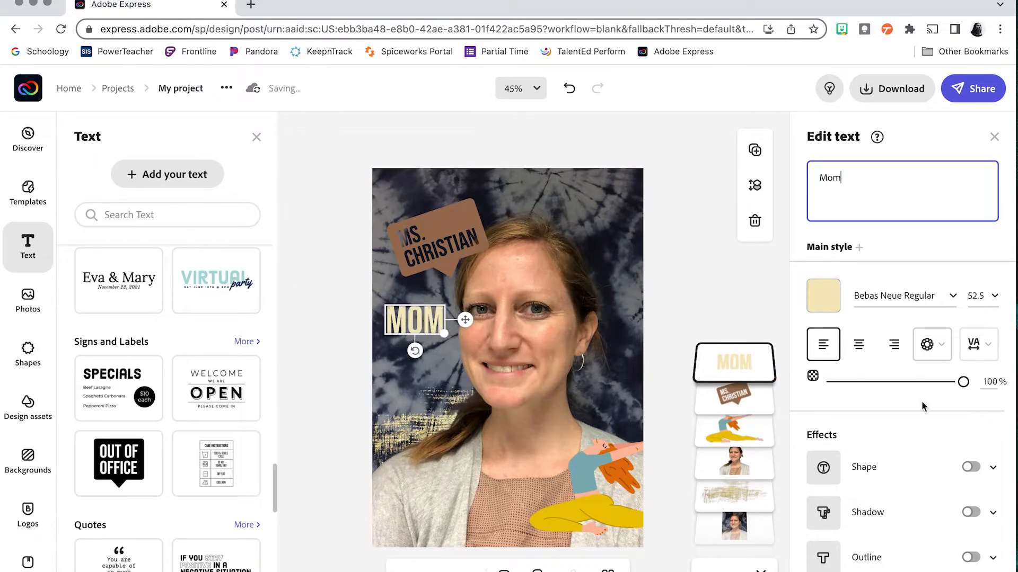
Step: Try the Adobe Handwriting Tiffany font on the Mom text
click(952, 300)
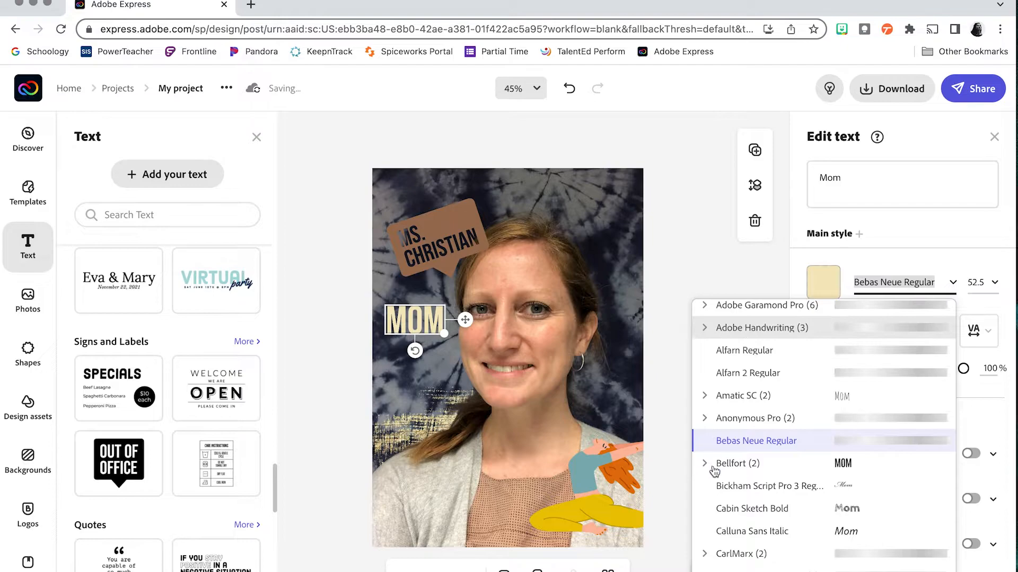
click(704, 328)
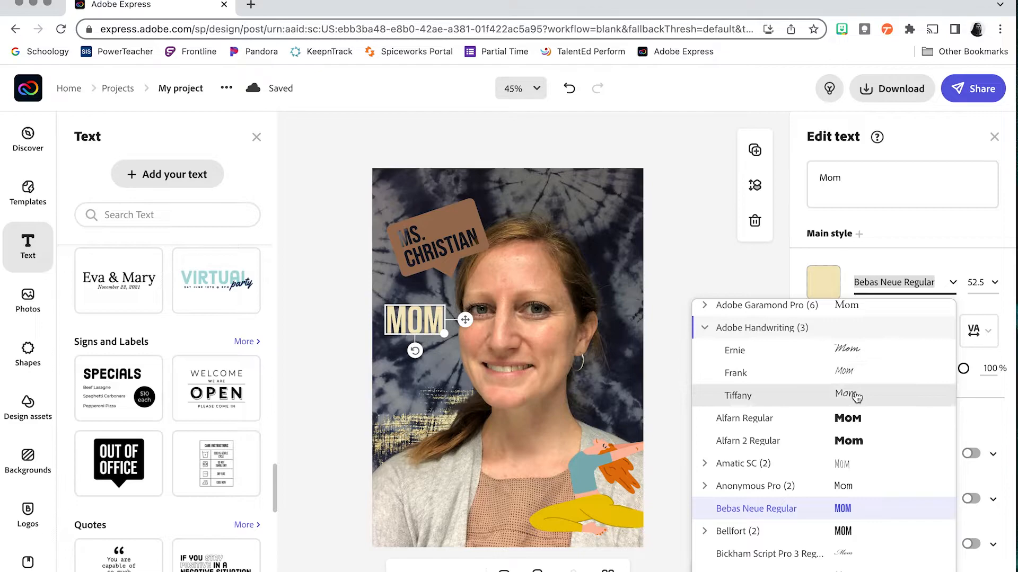
click(847, 396)
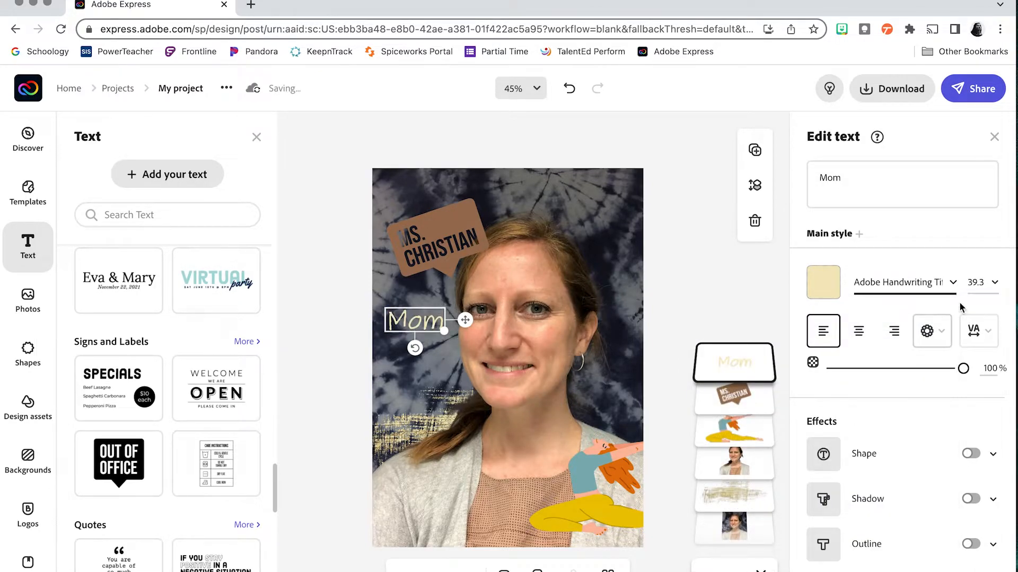
Step: Set the Mom text's font to Adobe Handwriting Ernie and place it tilted counterclockwise at the portrait's upper right, at size about 34
click(954, 289)
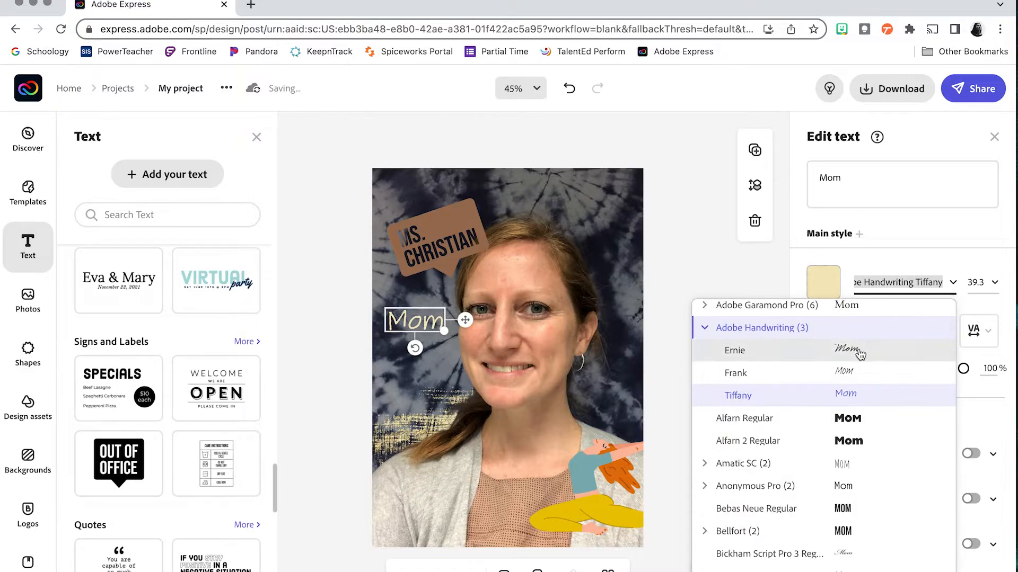
click(859, 353)
drag(410, 322, 612, 248)
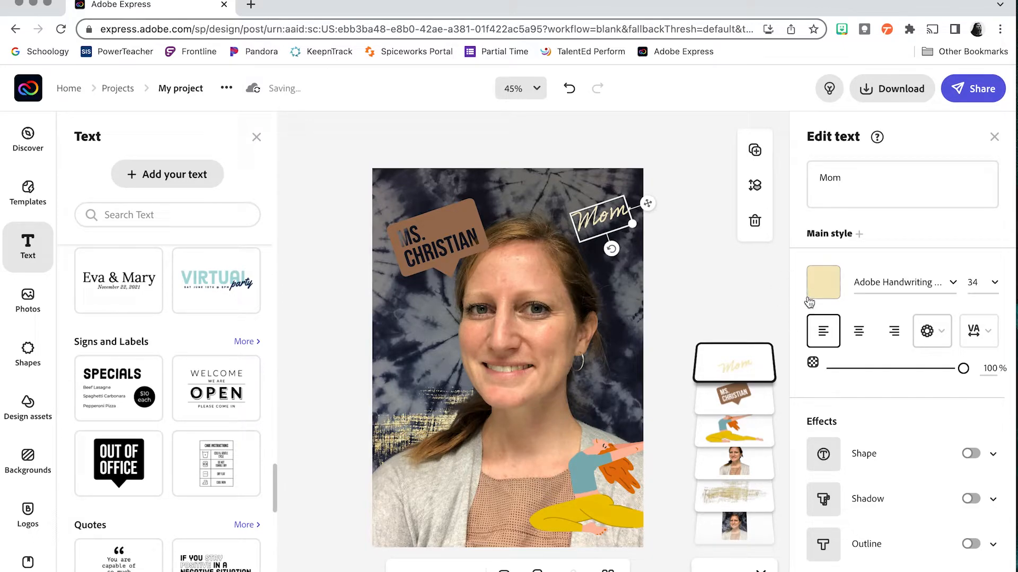
Step: Set the Mom text's color to off-white EEEBDC sampled from the subject's cardigan, and deselect the text
click(819, 287)
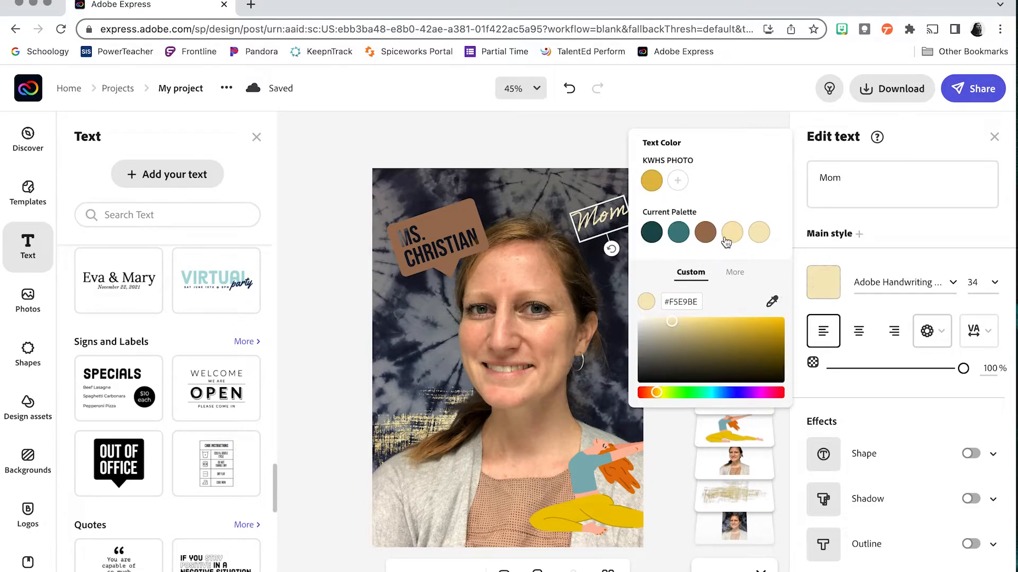
click(773, 303)
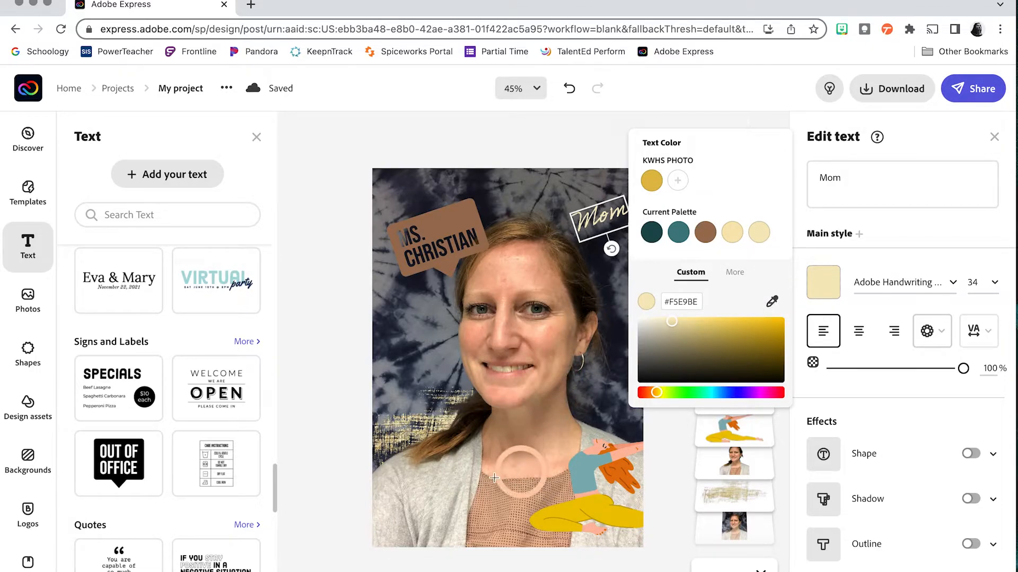
click(462, 488)
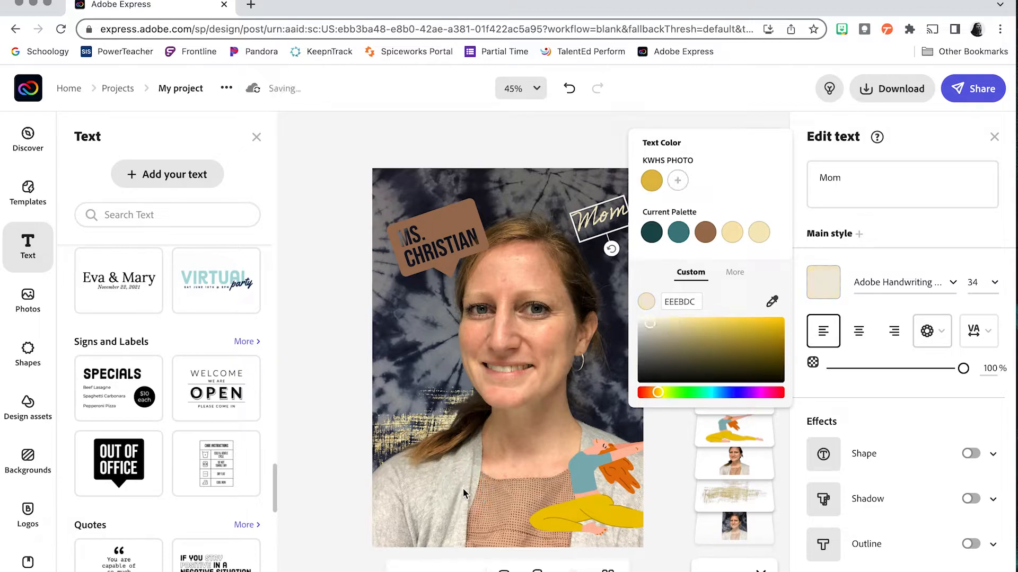
click(915, 141)
click(994, 137)
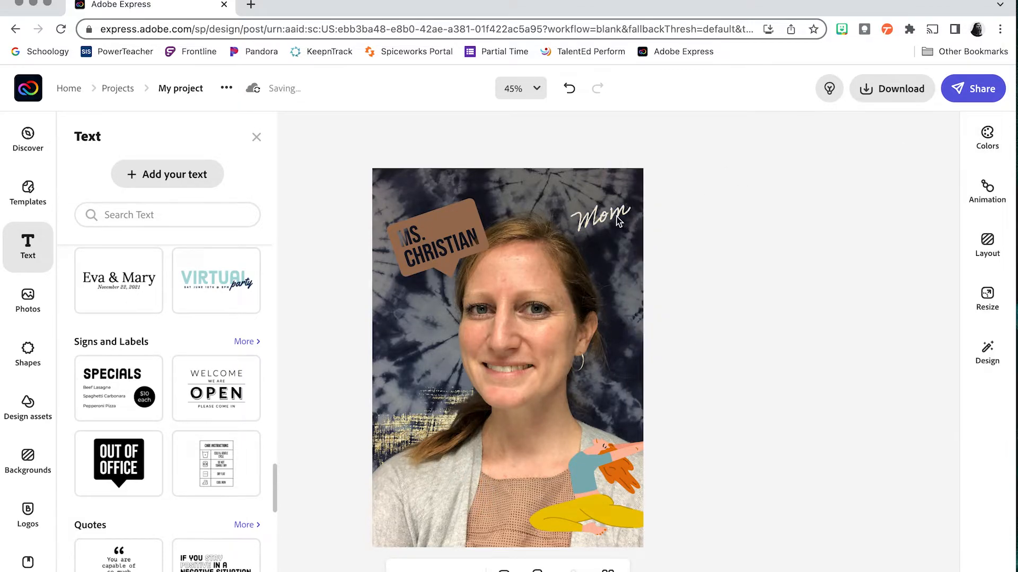
Step: Move the Mom text closer to the subject's head and place its layer directly behind the subject cutout
drag(617, 220, 606, 228)
click(743, 366)
drag(743, 366, 731, 469)
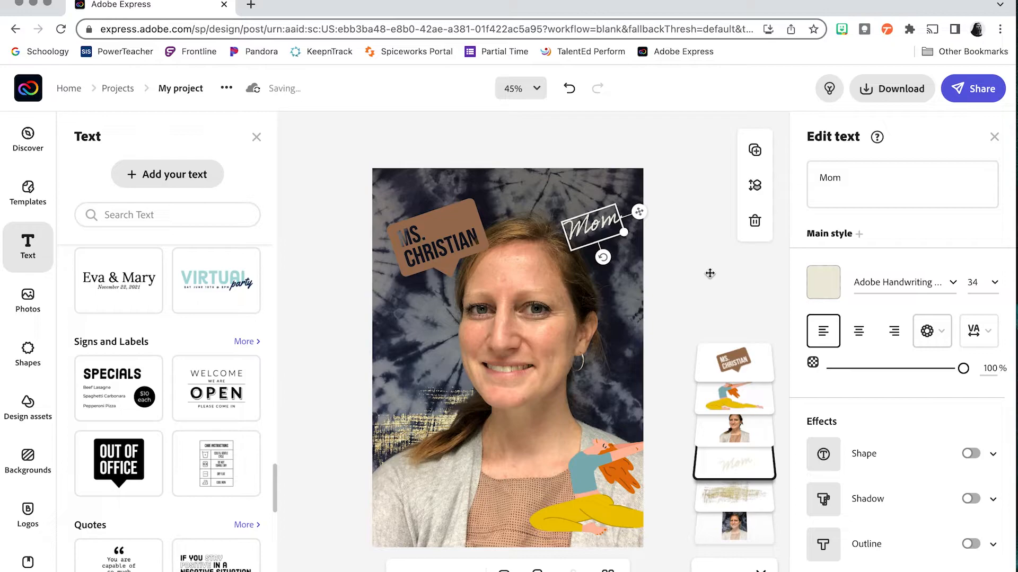
Step: Shift the subject cutout slightly upward so the head overlaps the edge of the Mom text
click(601, 224)
drag(599, 232, 593, 222)
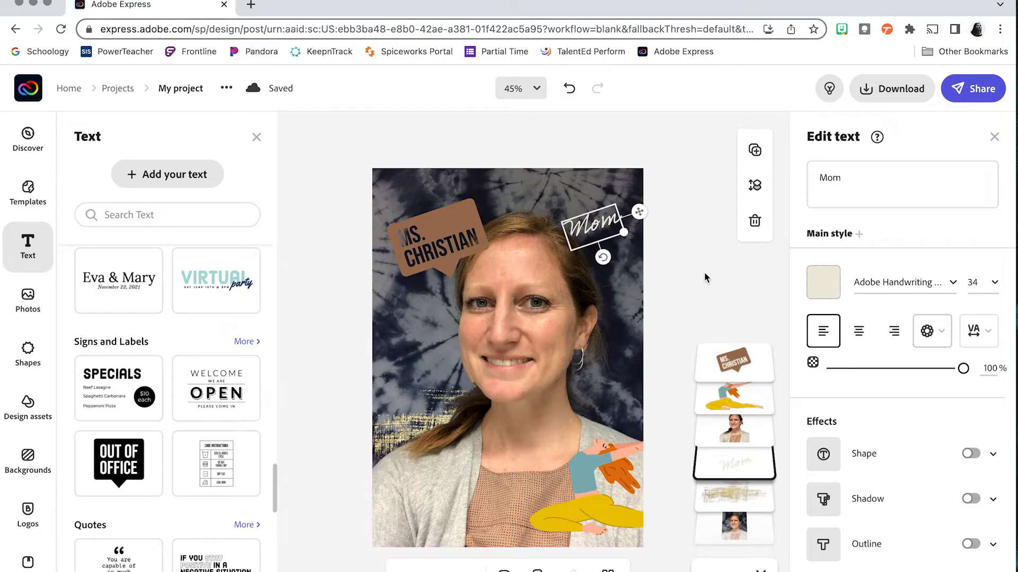
click(704, 272)
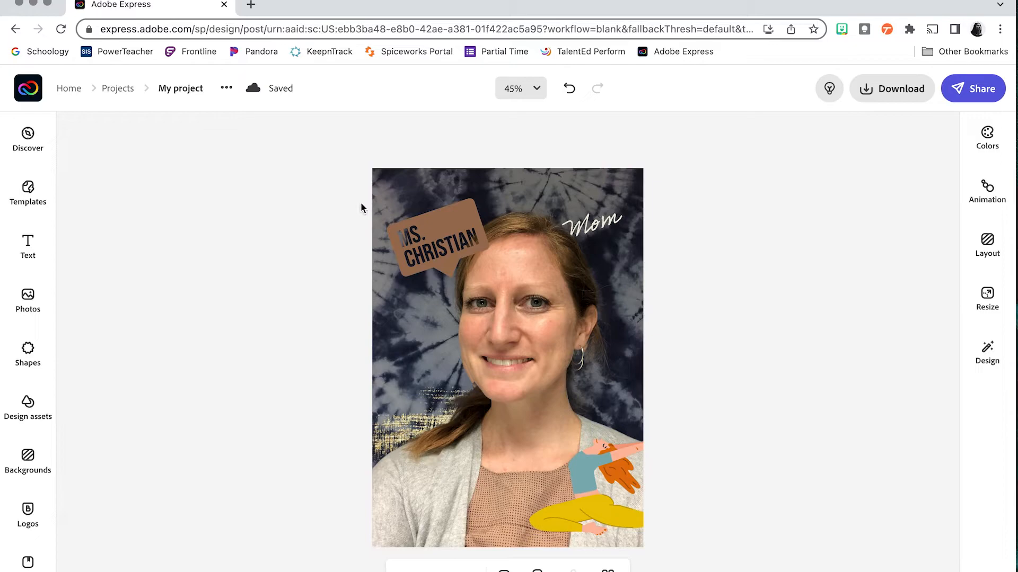
click(602, 226)
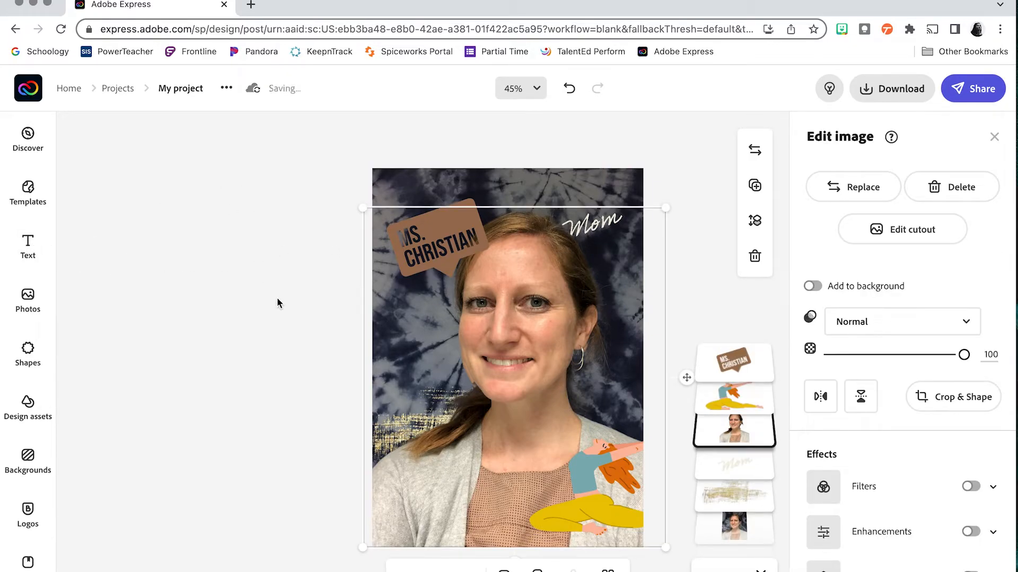
Step: Add another text element, turn off its Shape effect and set its font to Adobe Handwriting Ernie
click(28, 247)
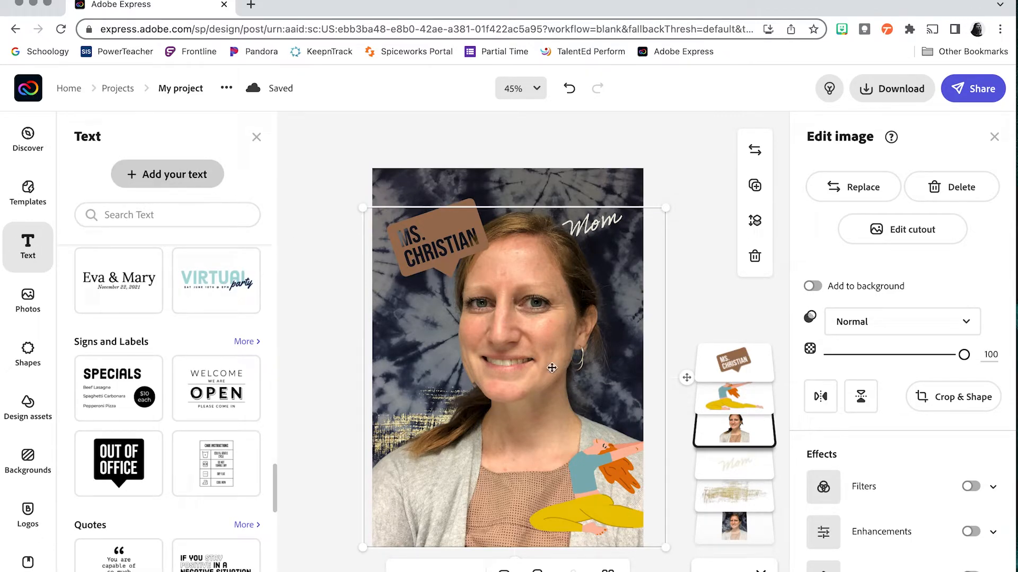
click(167, 175)
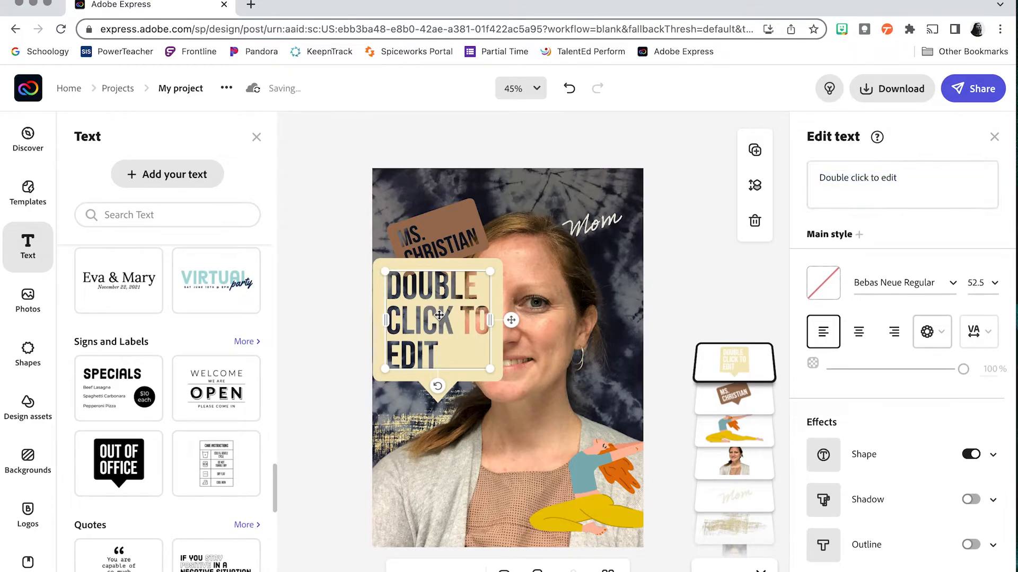
click(976, 454)
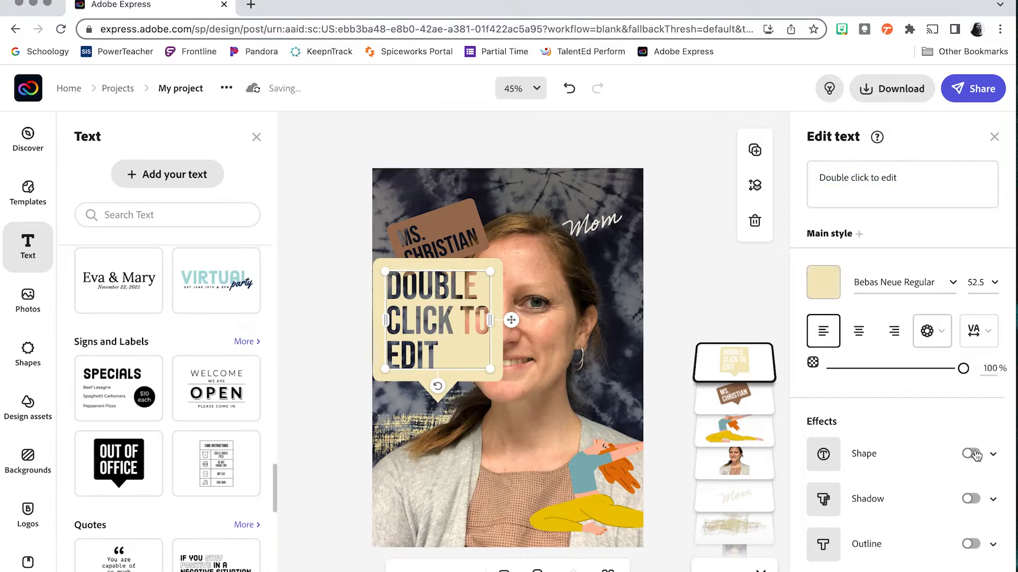
click(952, 282)
scroll(828, 364, up, 5)
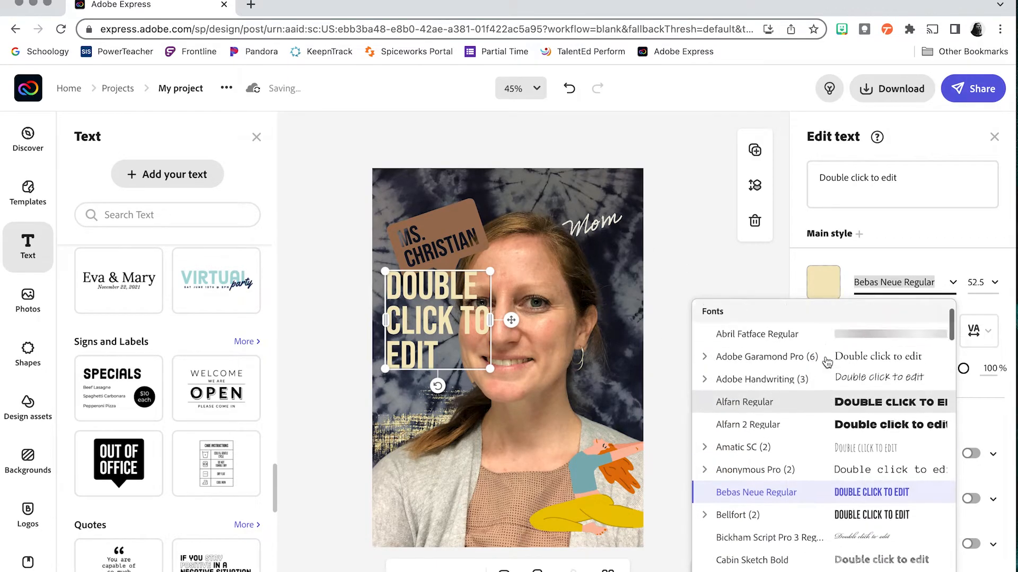
click(704, 449)
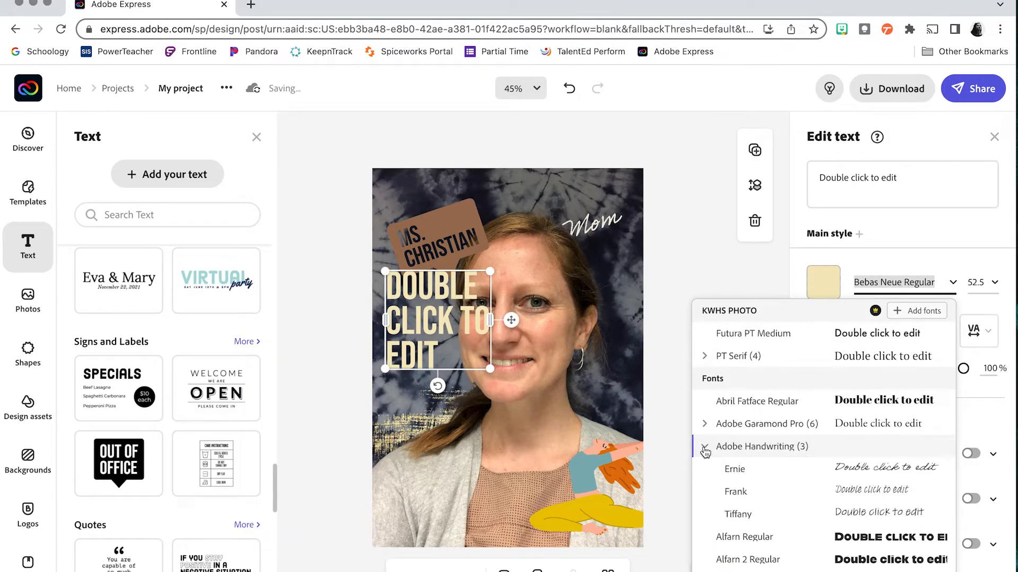
click(815, 468)
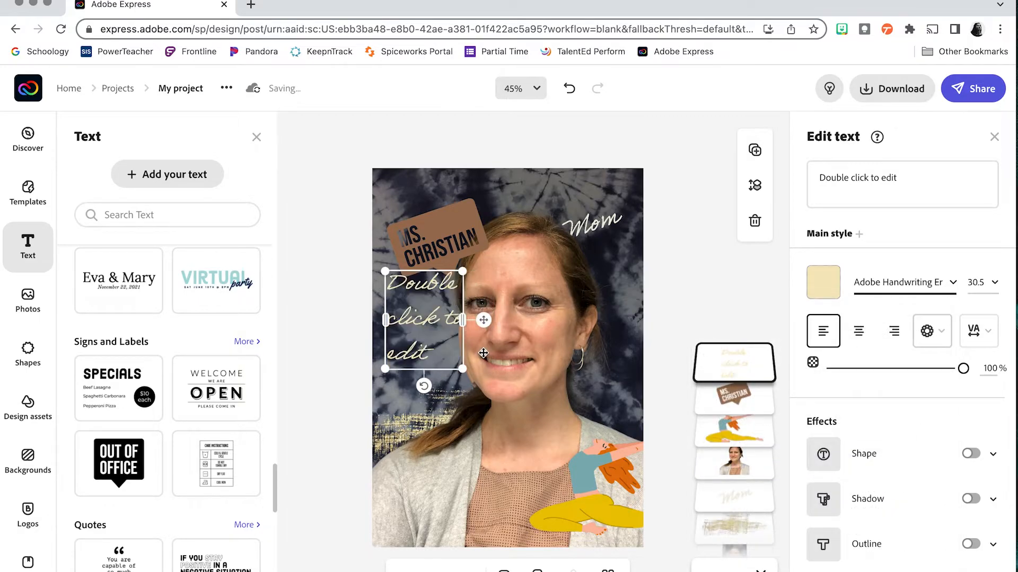
Step: Replace the placeholder text with "Learner & Teacher" and resize it to two lines at size about 25.9
triple_click(843, 169)
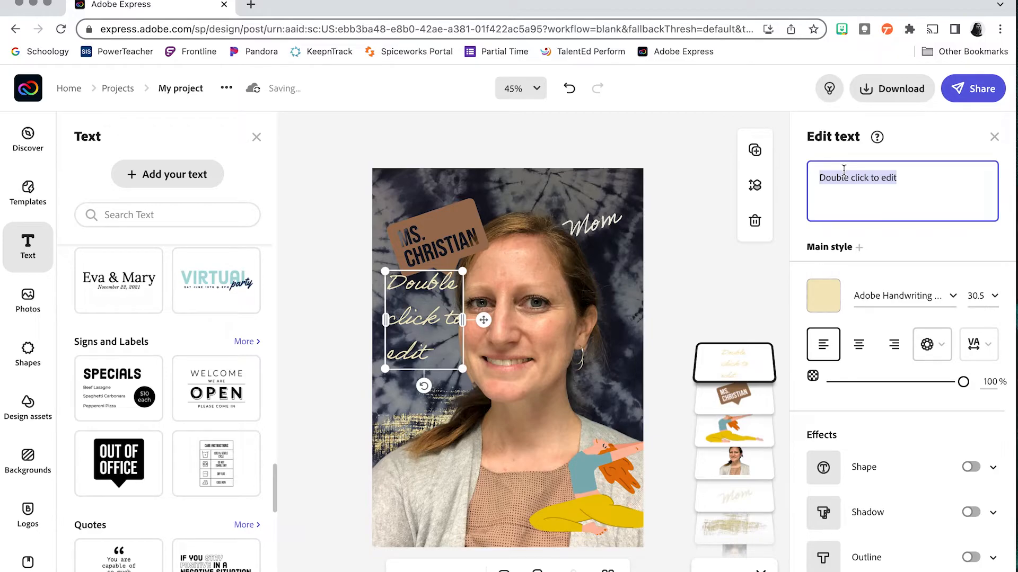
text(Learner)
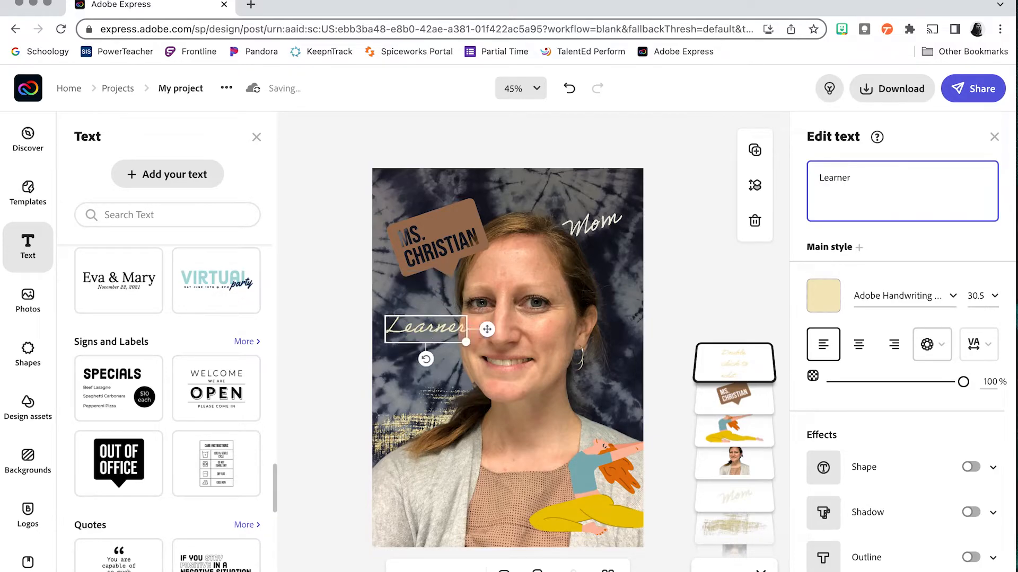
text( & Teacher)
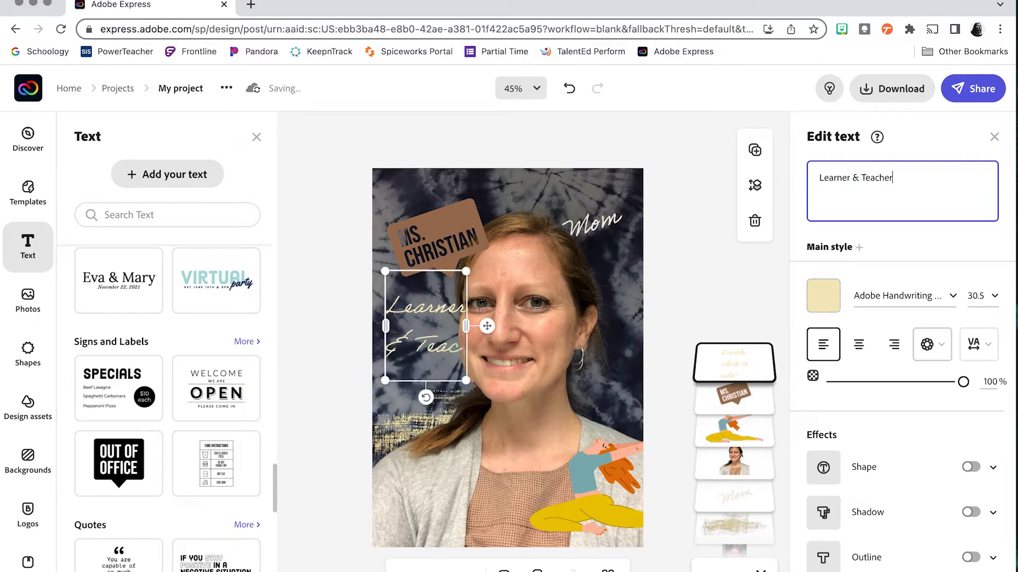
drag(467, 382, 511, 332)
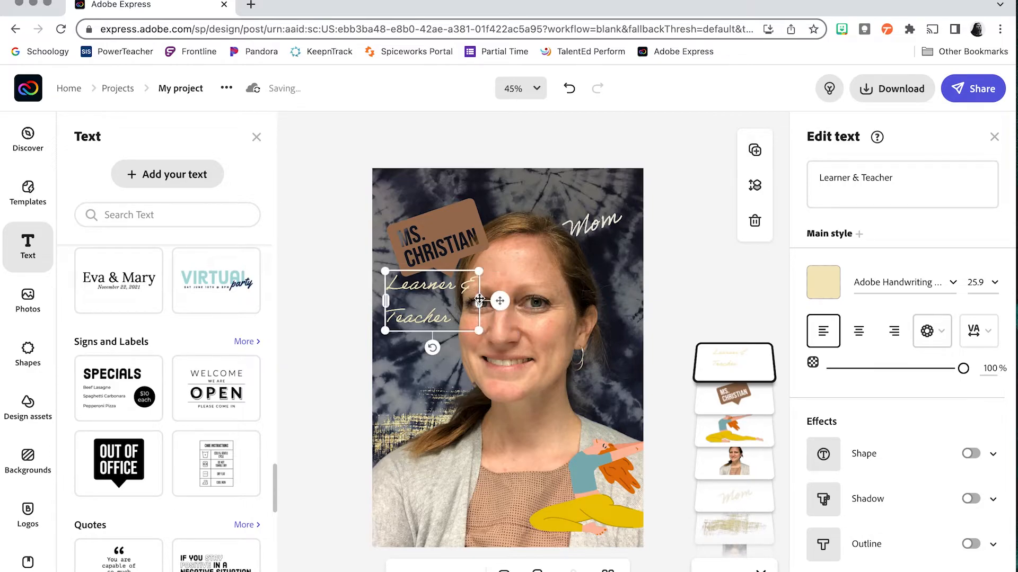
Step: Set the Learner & Teacher text's color to light grey E0DED2 sampled from the subject's cardigan, and deselect the text
click(816, 295)
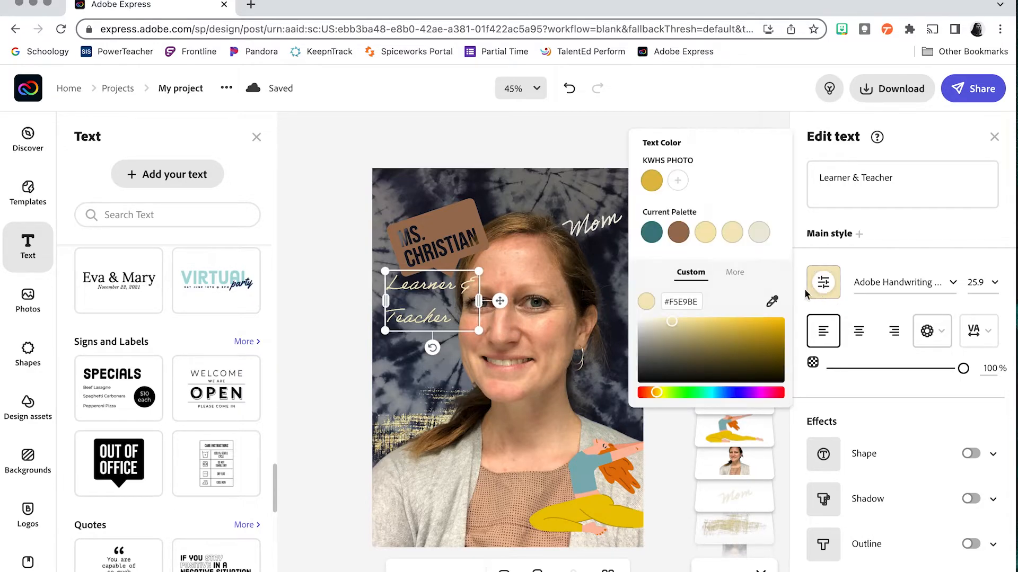
click(772, 301)
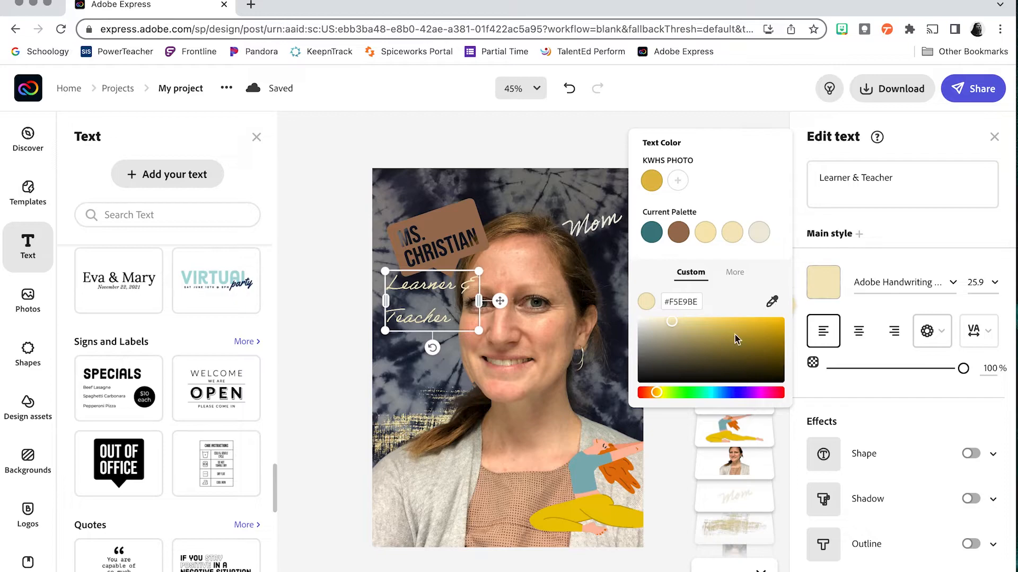
click(456, 477)
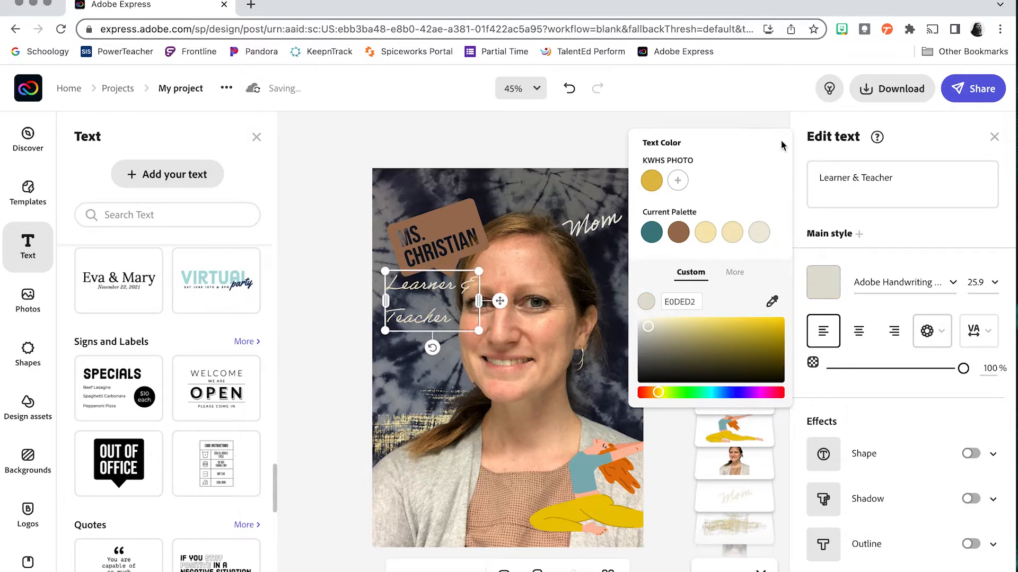
click(994, 137)
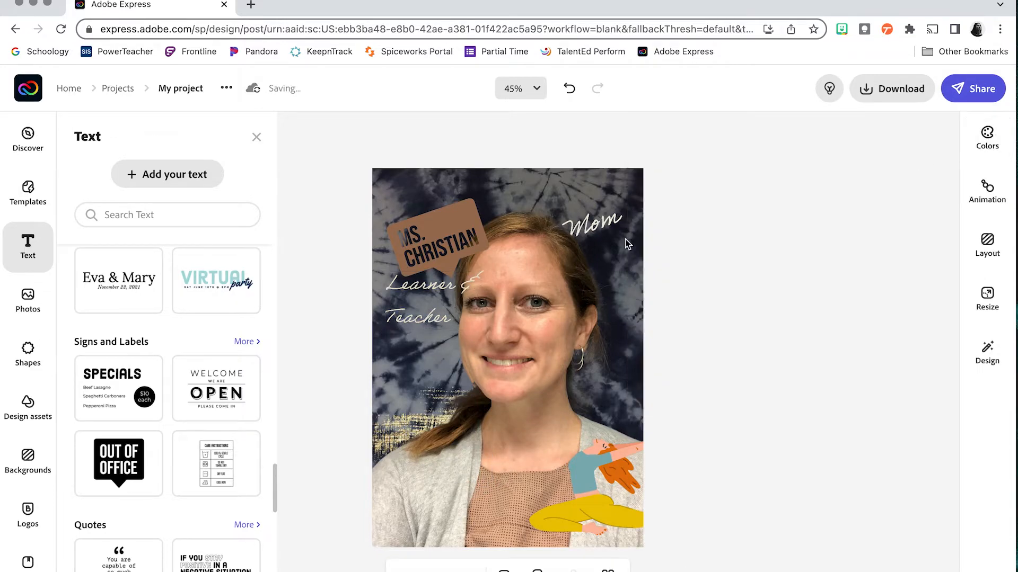
Step: Shrink the Learner & Teacher text to about size 21.7 beside the subject's jaw at the portrait's left edge, and duplicate it
click(433, 320)
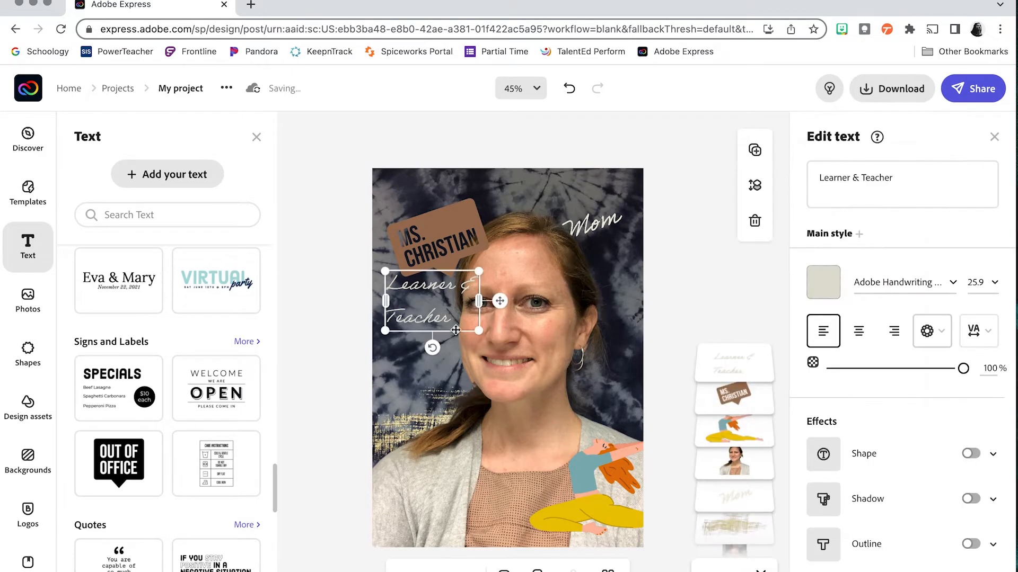
drag(483, 326, 414, 386)
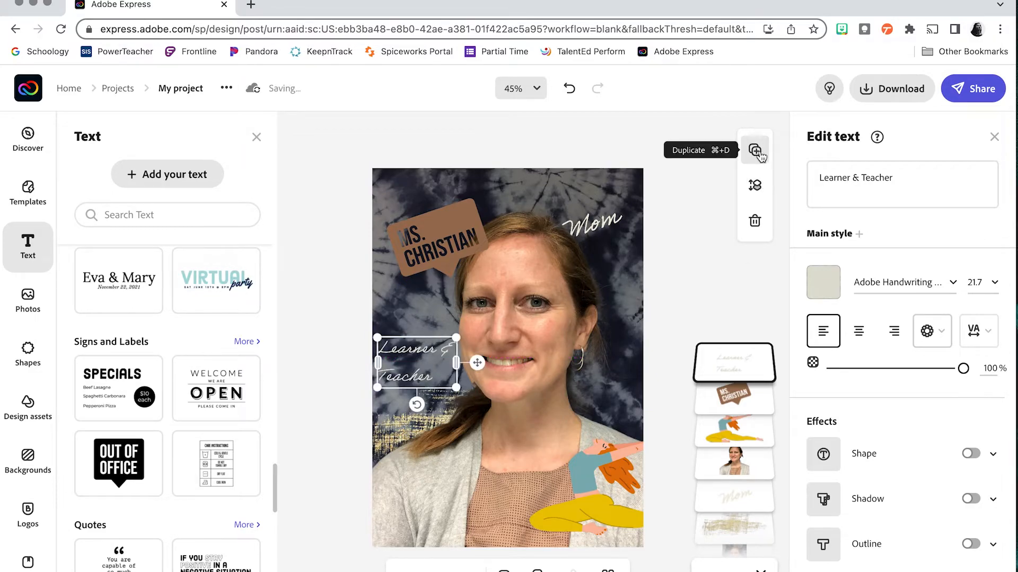
key(super+d)
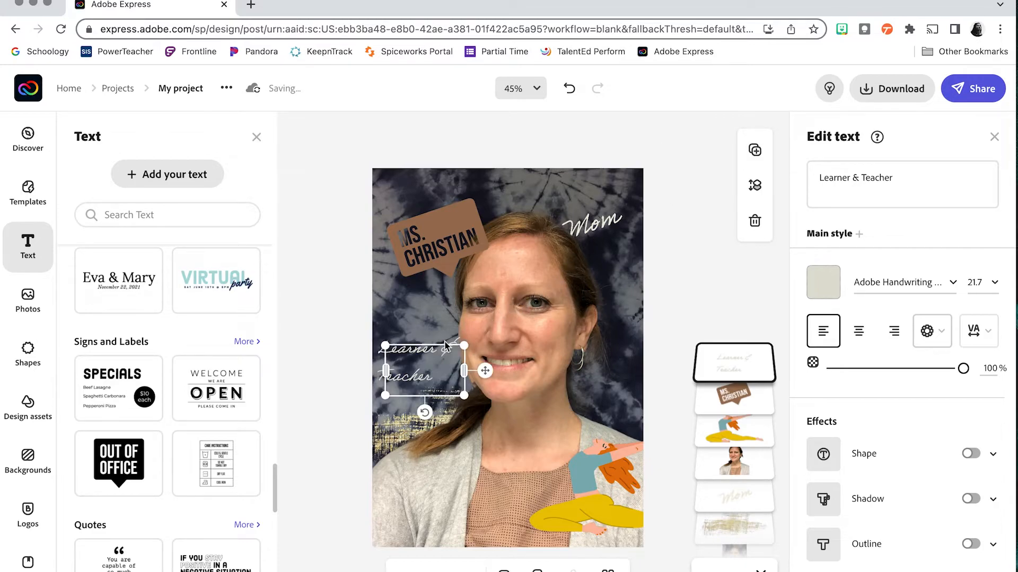
Step: Move the duplicated Learner & Teacher text beside the subject's eye and replace its wording with "Artist"
drag(432, 360, 599, 266)
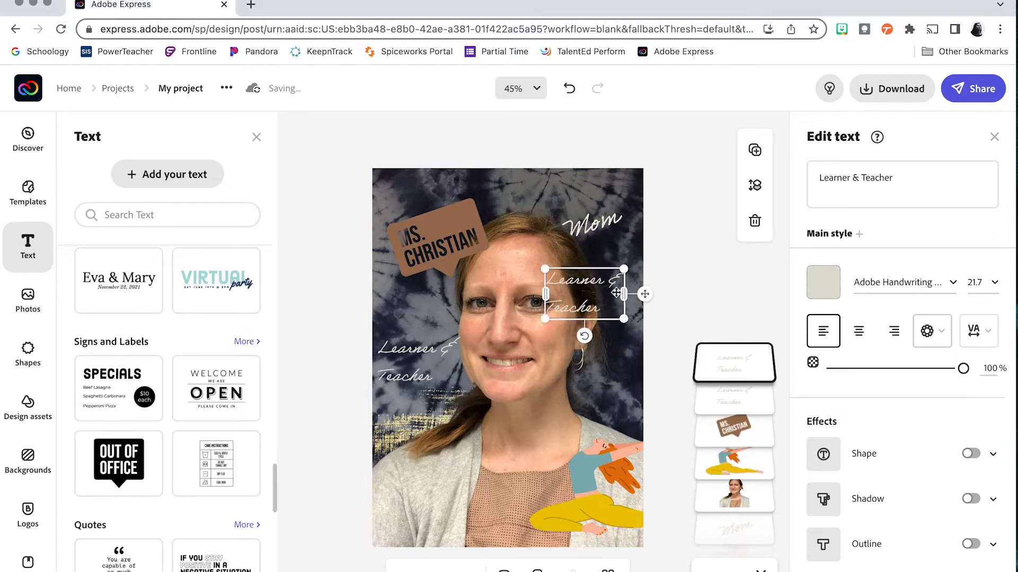
click(851, 178)
triple_click(852, 179)
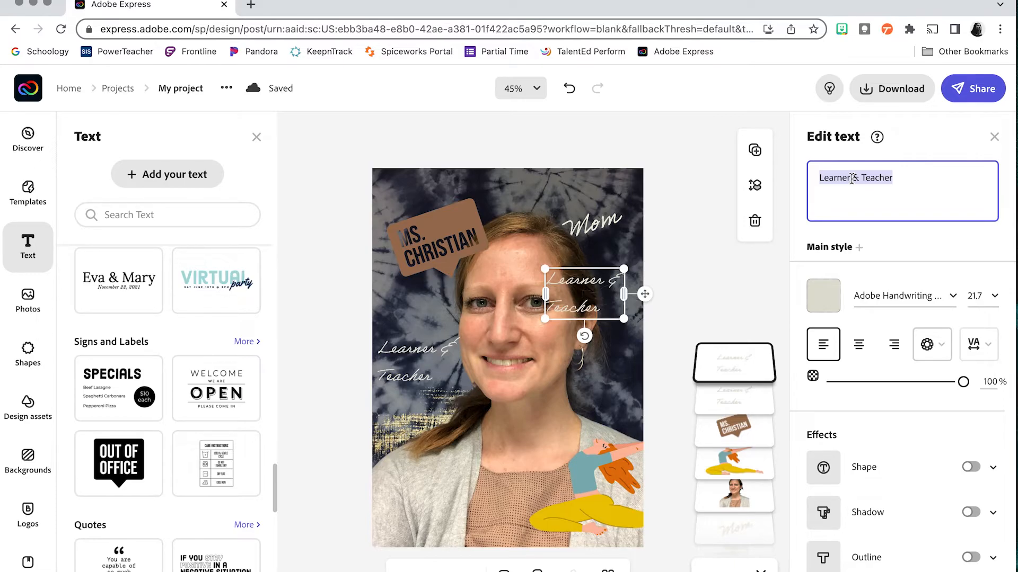
text(Artist)
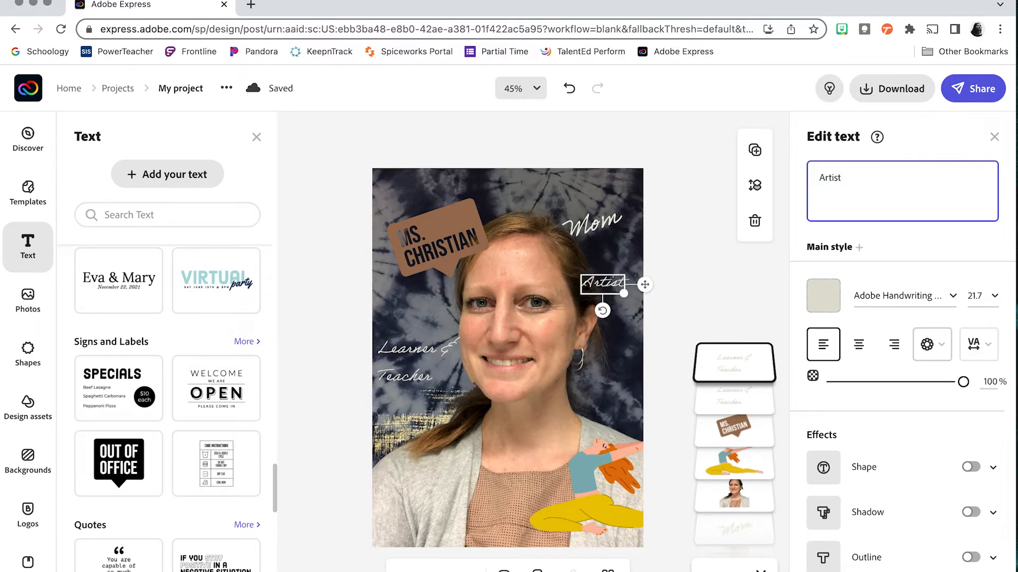
Step: Place the Artist text in the portrait's upper-left corner above the speech bubble, enlarge it slightly and deselect it
click(609, 285)
drag(608, 286, 541, 202)
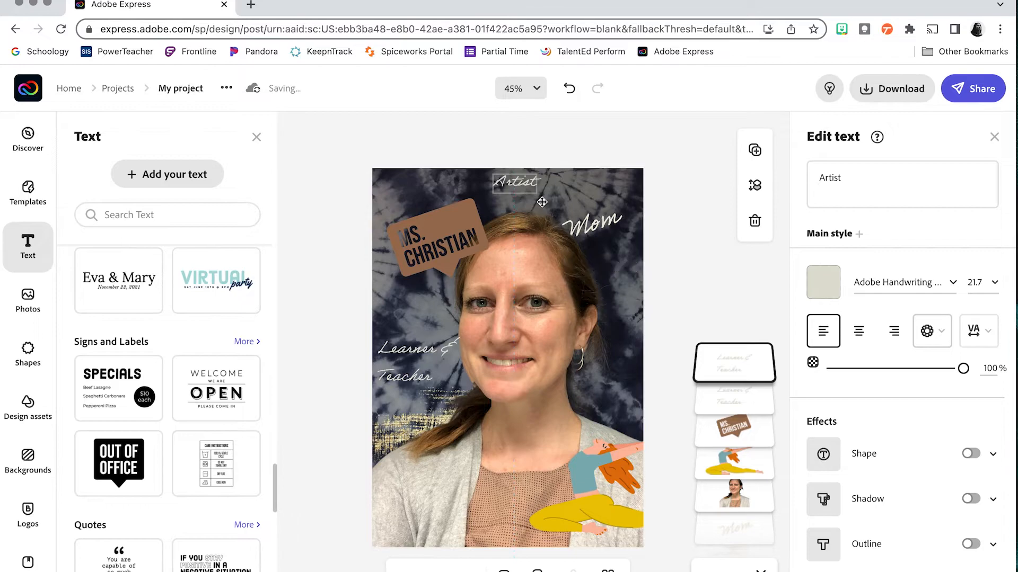
click(514, 210)
drag(515, 210, 417, 192)
click(334, 231)
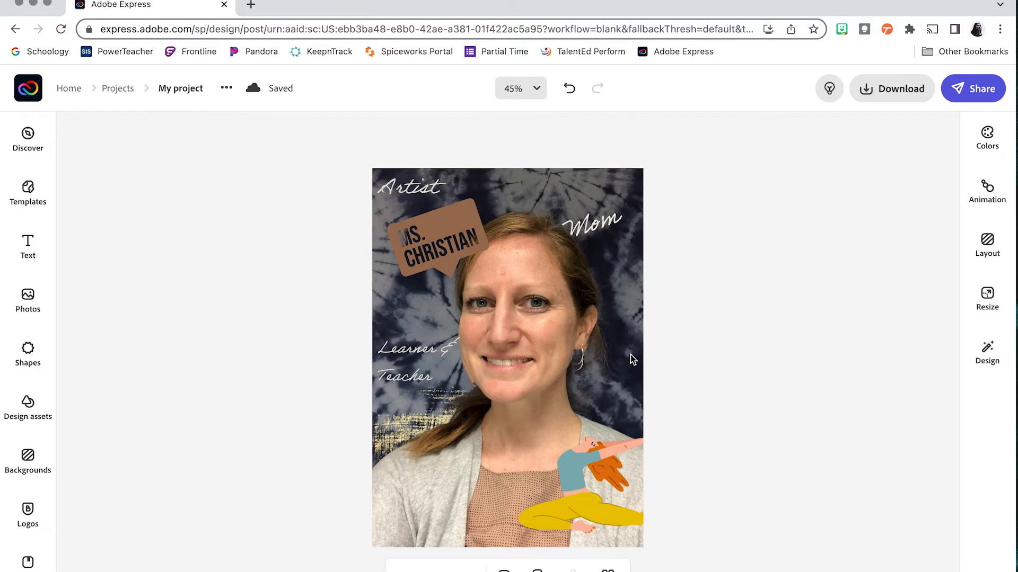
Step: Rename the project with the creator's first initial and surname followed by "-a1-identity-01"
click(185, 89)
key(BackSpace)
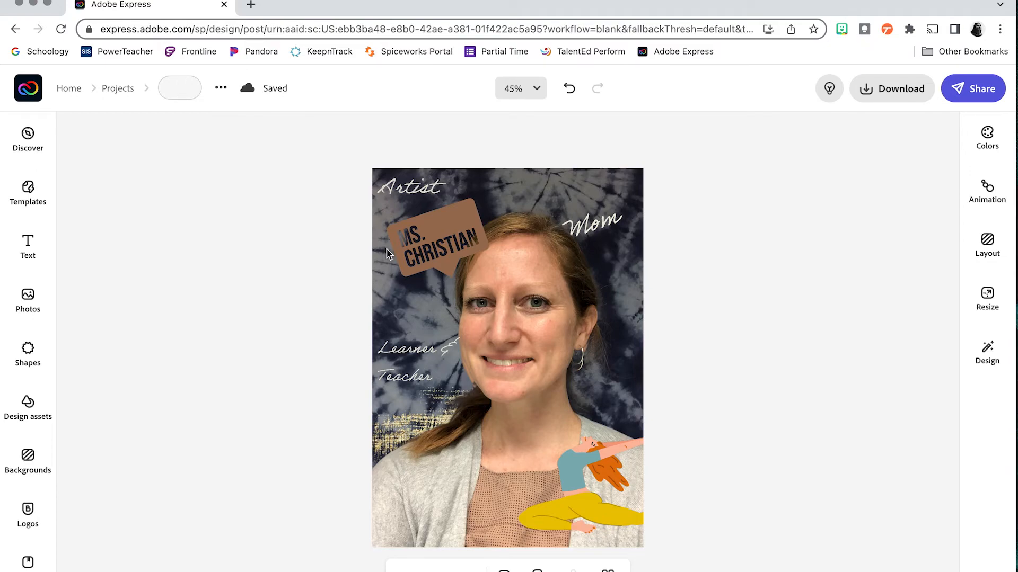
text(schristian)
text(-a1-)
text(ide)
text(ntity)
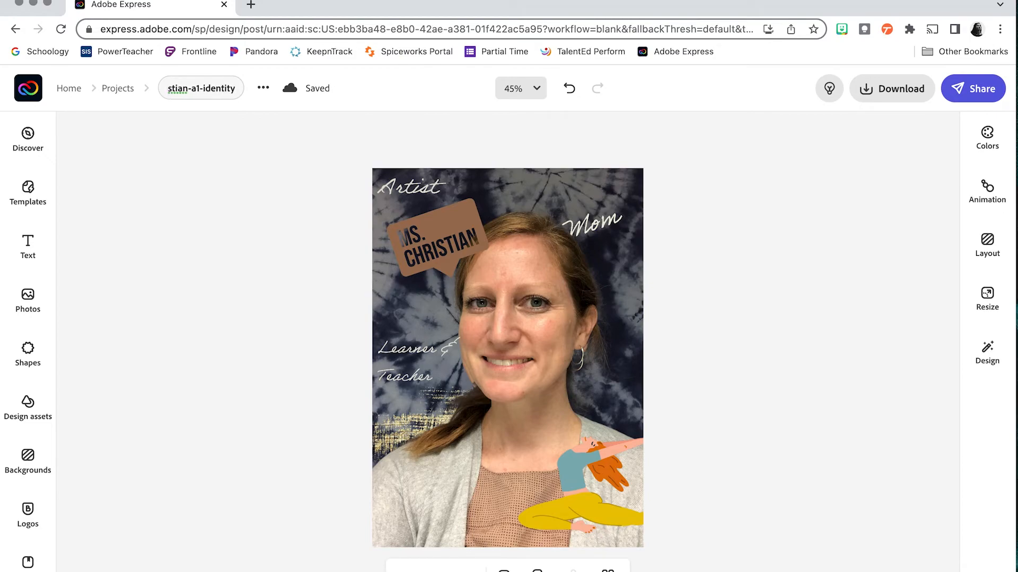
text(-01)
click(224, 228)
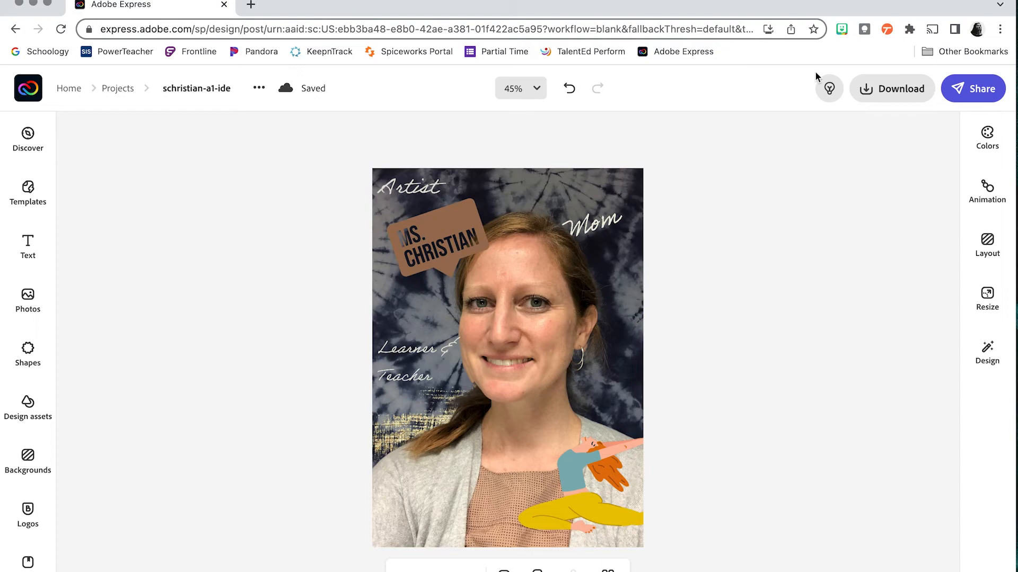
Step: Duplicate the portrait page and delete the yoga graphic from the copy
click(923, 100)
click(537, 569)
drag(591, 501, 618, 408)
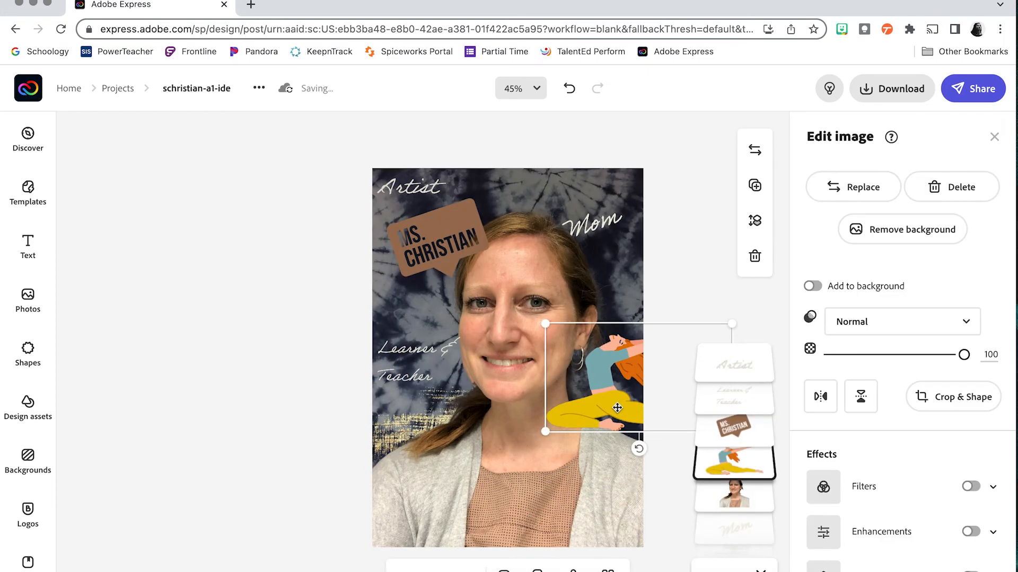
key(Delete)
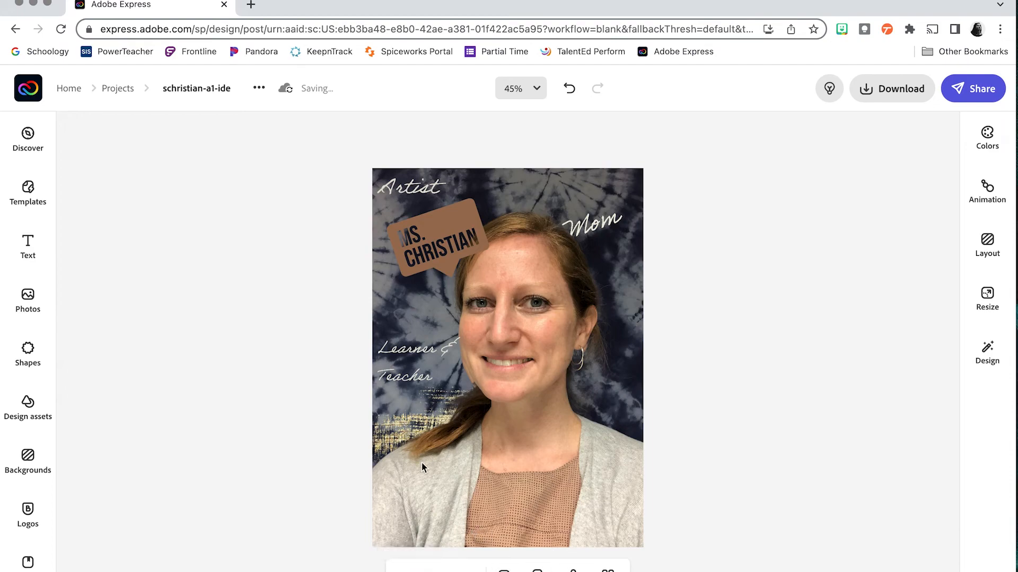
Step: Download only the current page, the version without the yoga graphic, as a JPG
click(407, 569)
click(889, 99)
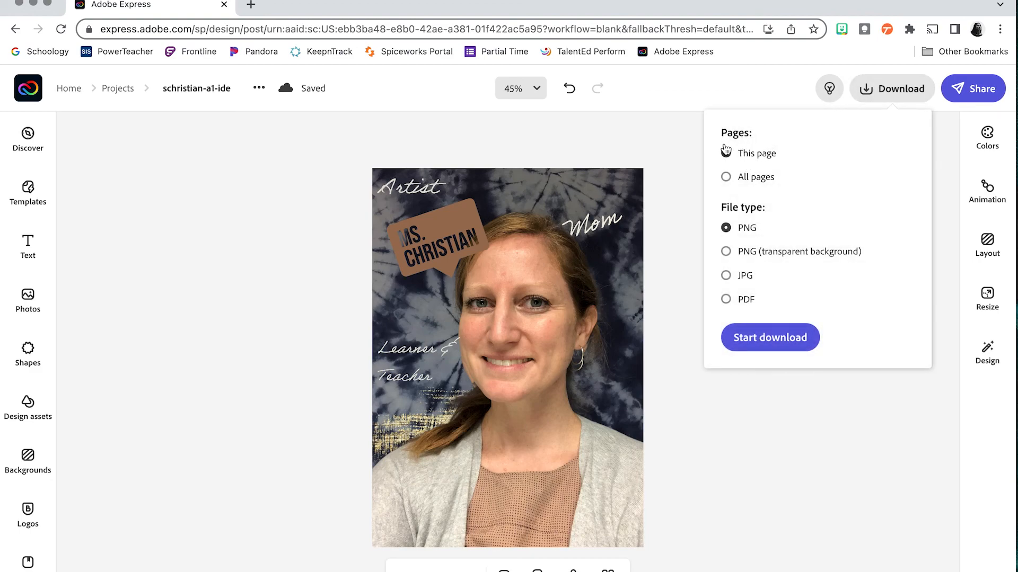
click(744, 276)
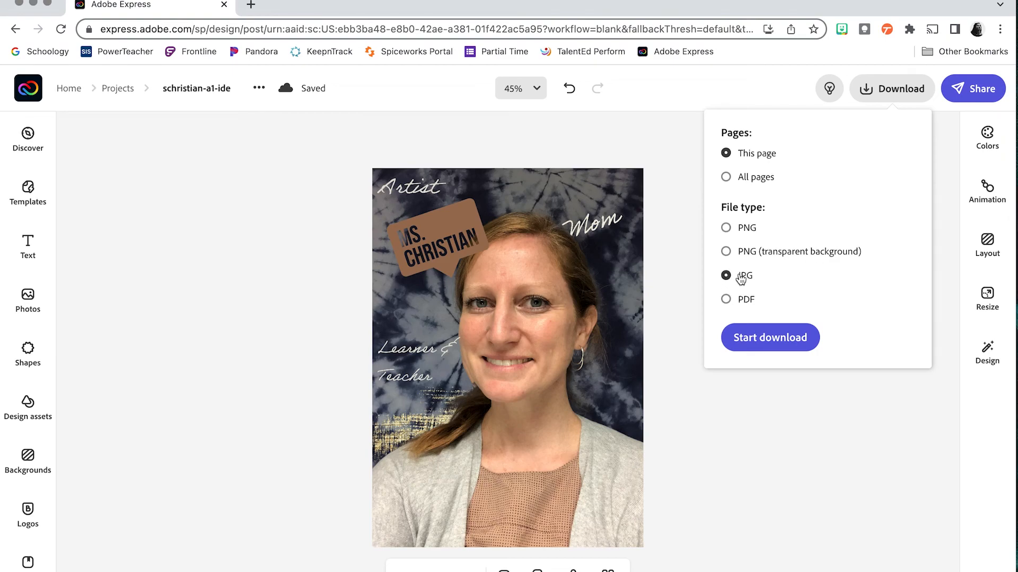
click(770, 339)
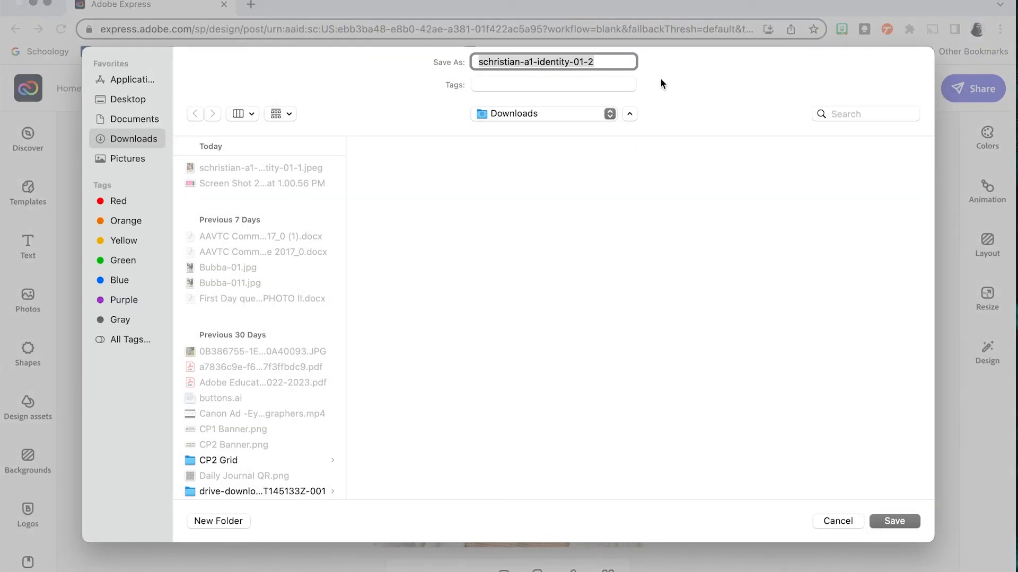
Step: Change the end of the download's file name to "-a1-identity-02" and save it in the Downloads folder
click(618, 61)
key(BackSpace)
text(2)
key(BackSpace)
key(BackSpace)
key(BackSpace)
text(2)
click(911, 521)
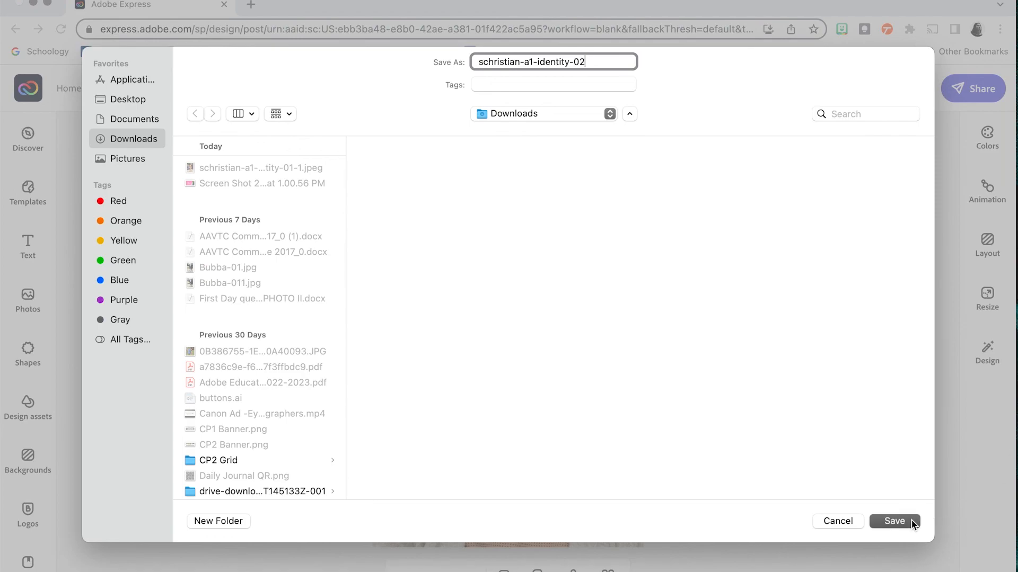